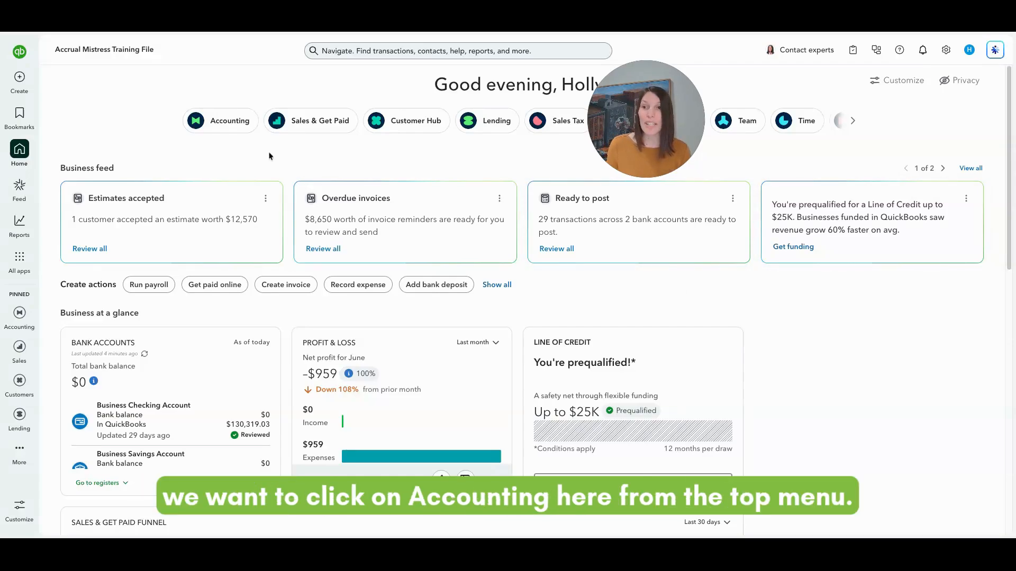
Open the accounting bank rules and start a new rule named "A"
{"action": "left_click", "coordinate": [248, 123]}
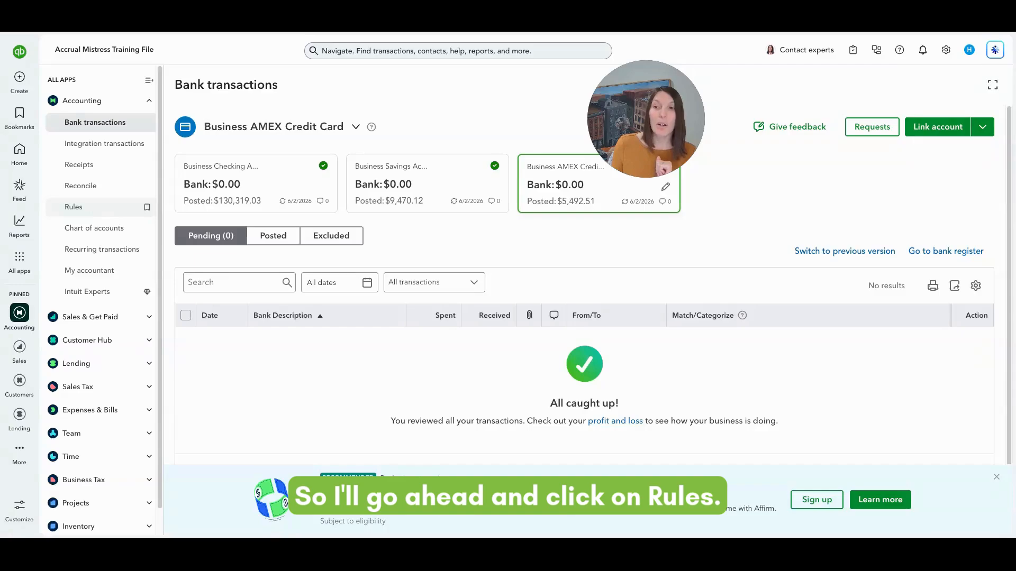
{"action": "left_click", "coordinate": [73, 207]}
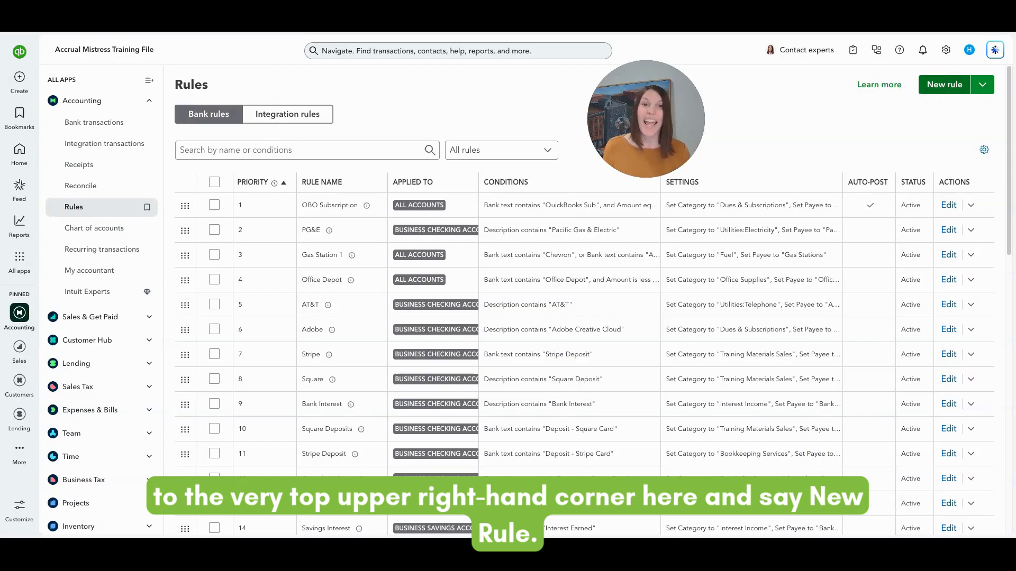
{"action": "left_click", "coordinate": [945, 85]}
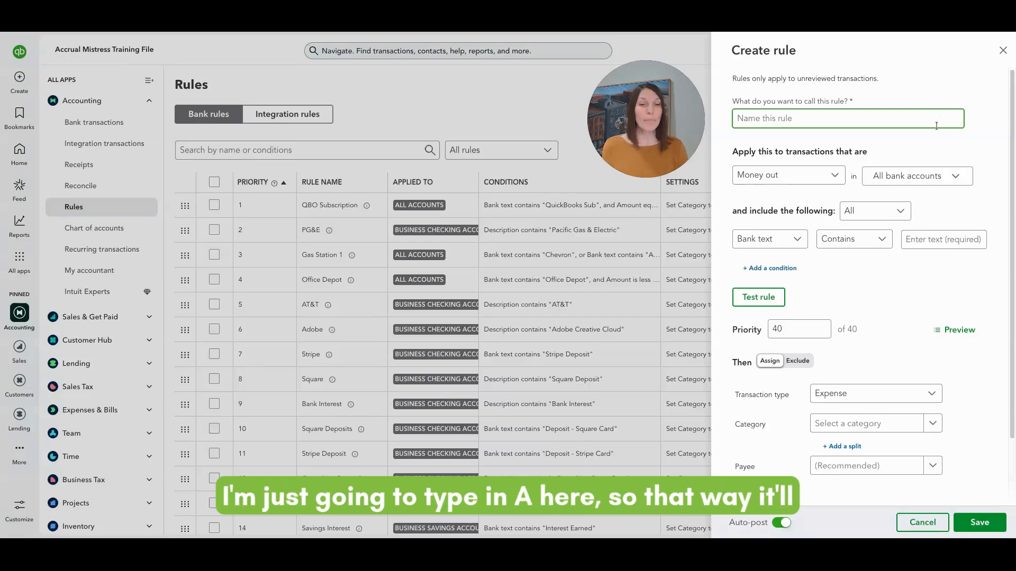
{"action": "type", "text": "A"}
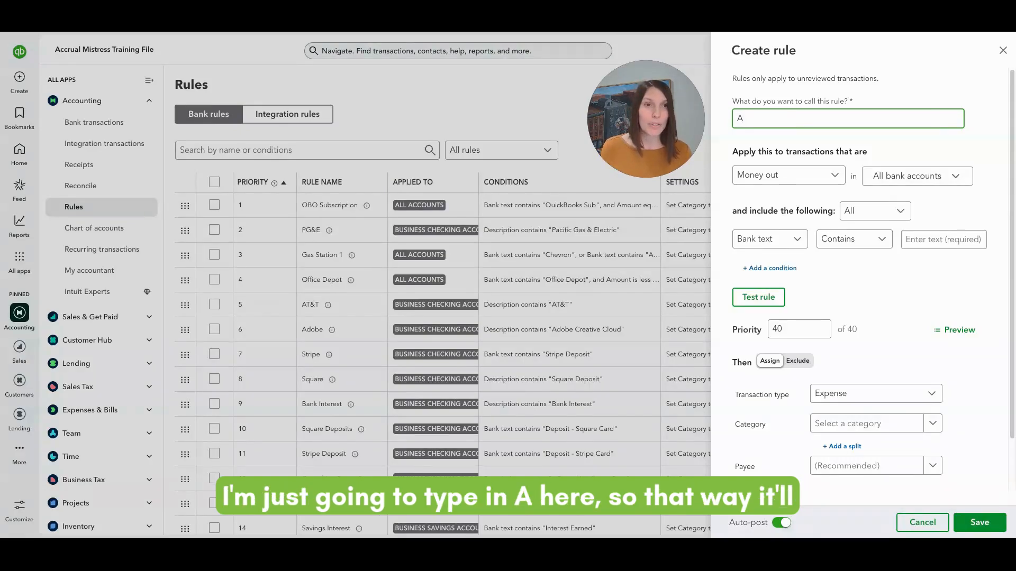
{"action": "left_click", "coordinate": [925, 147]}
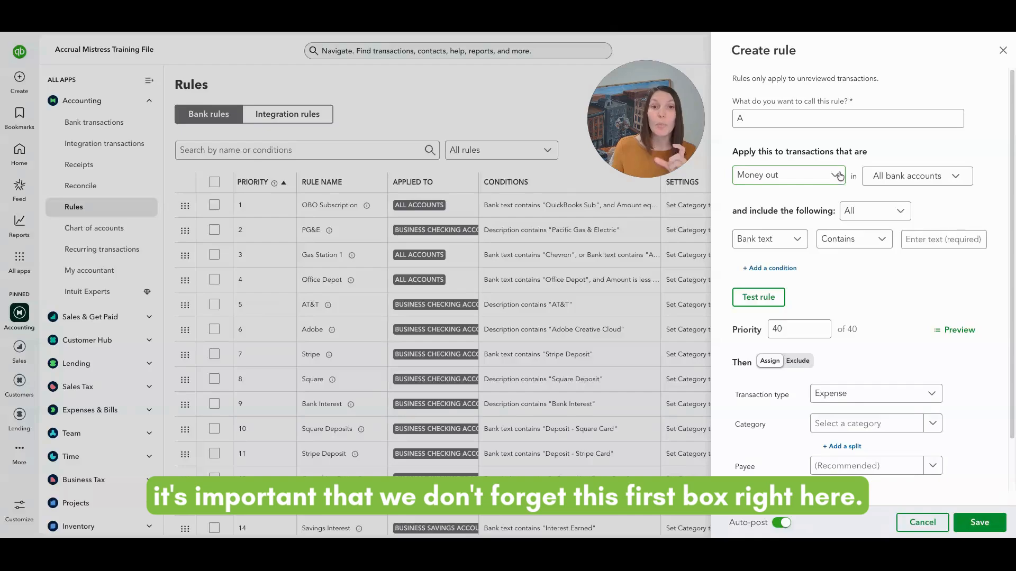
Review the money direction choices and the bank accounts the new rule can apply to
{"action": "left_click", "coordinate": [788, 175]}
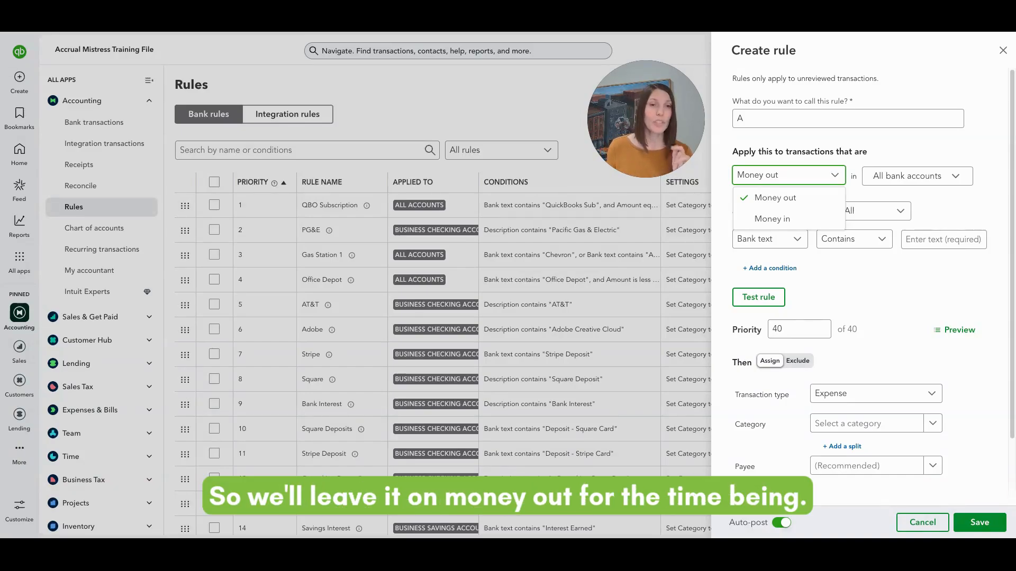
{"action": "key", "text": "Escape"}
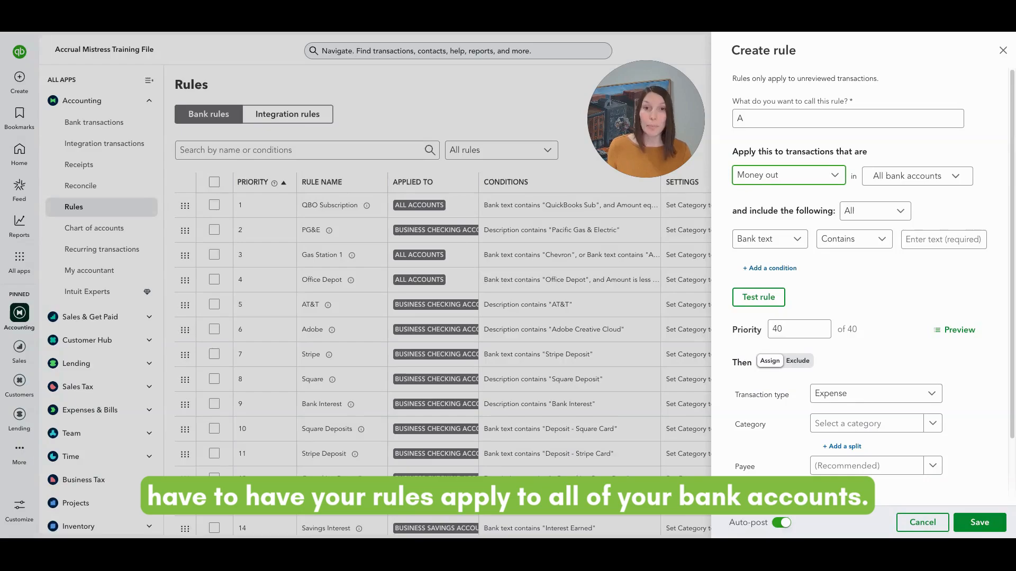
{"action": "left_click", "coordinate": [917, 176]}
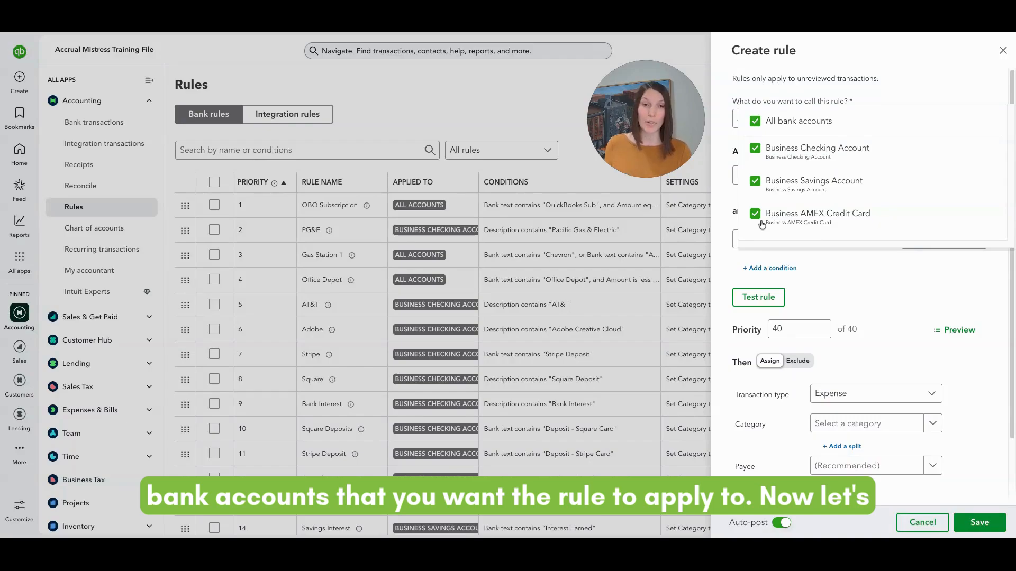
{"action": "left_click", "coordinate": [824, 270]}
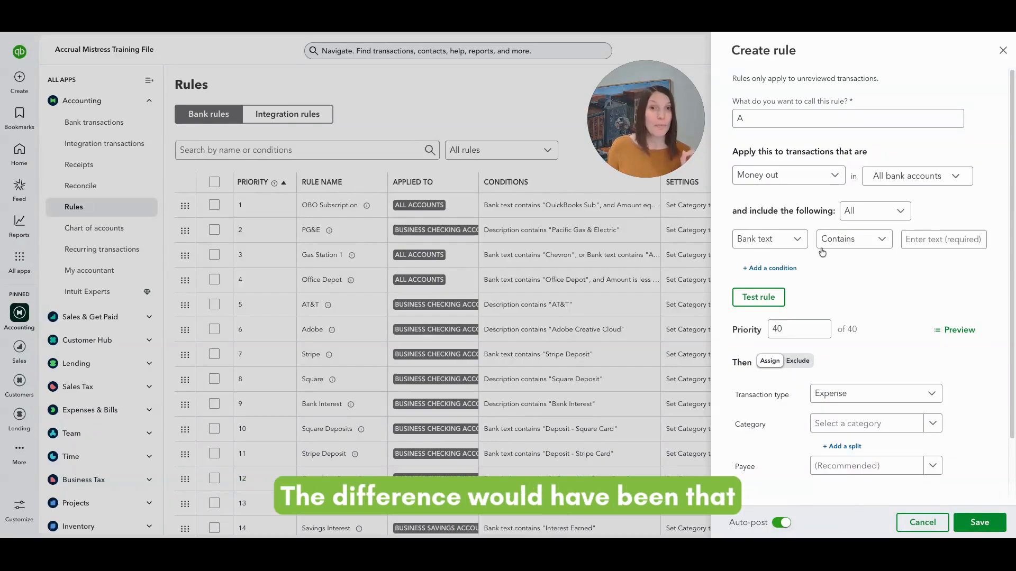
{"action": "left_click", "coordinate": [917, 177]}
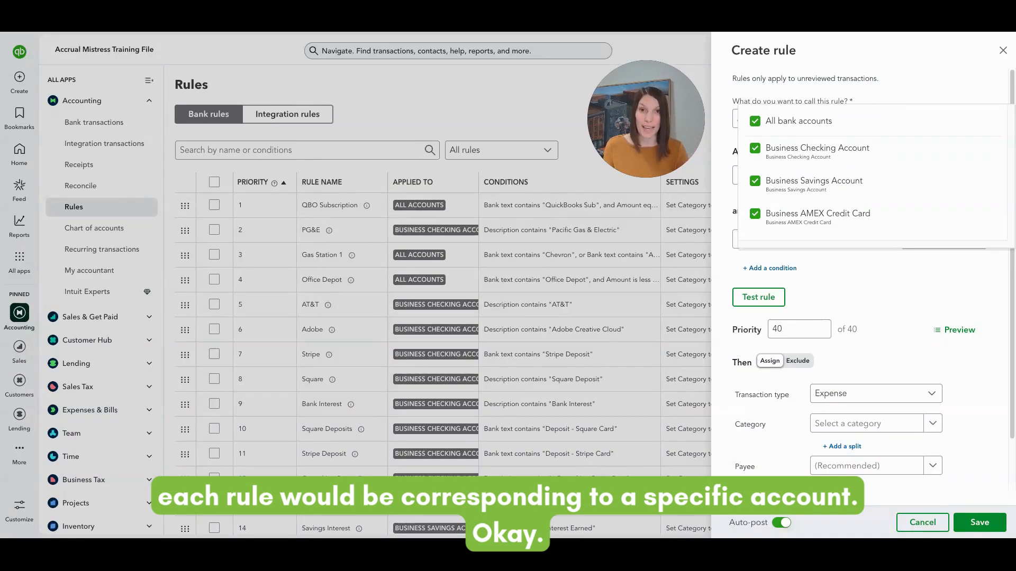
{"action": "left_click", "coordinate": [914, 82]}
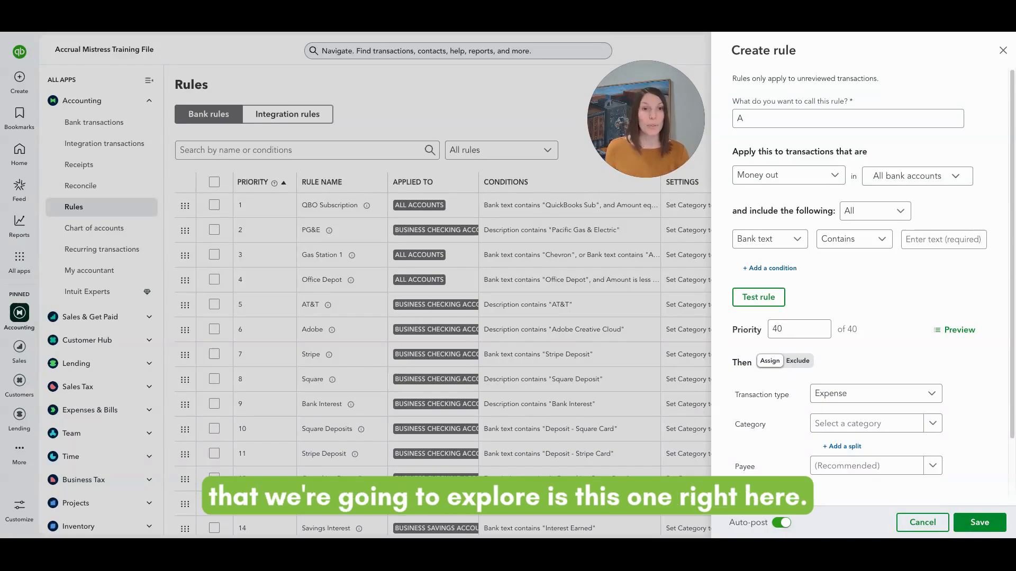
{"action": "left_click_drag", "start_coordinate": [733, 211], "coordinate": [820, 209]}
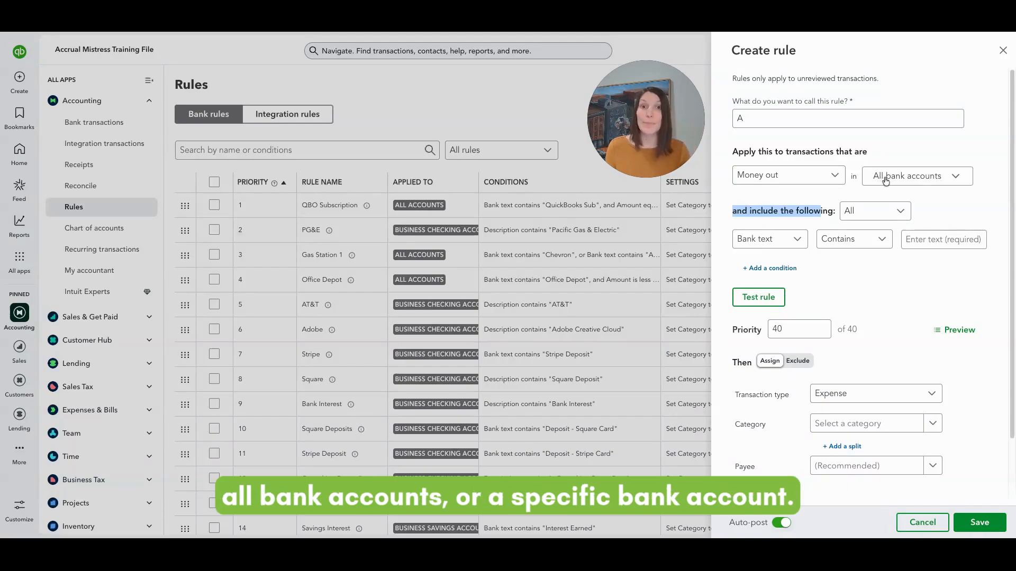
{"action": "left_click", "coordinate": [828, 210]}
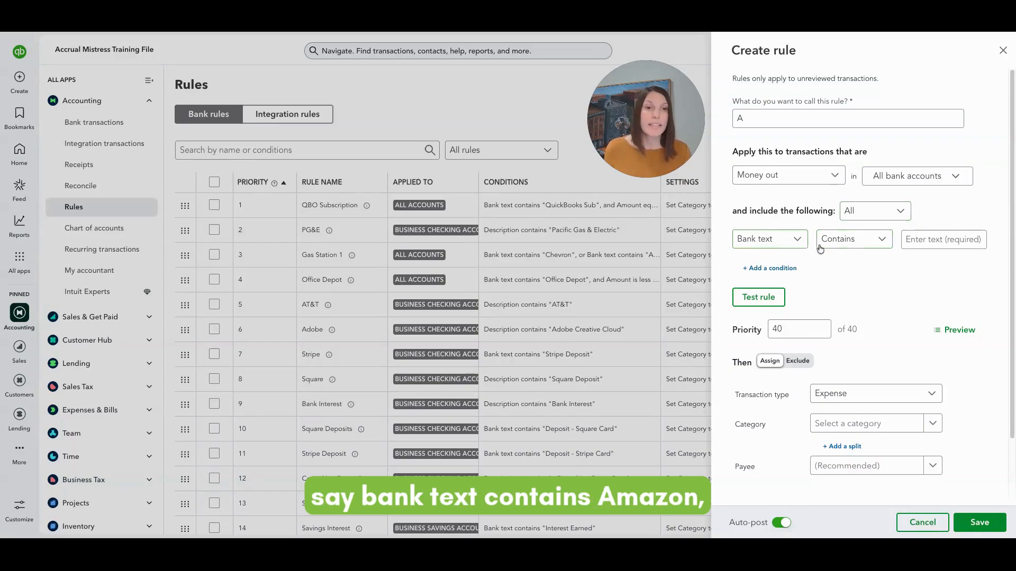
Set the rule's first condition to bank text contains "Amazon"
{"action": "left_click", "coordinate": [918, 235]}
{"action": "type", "text": "A"}
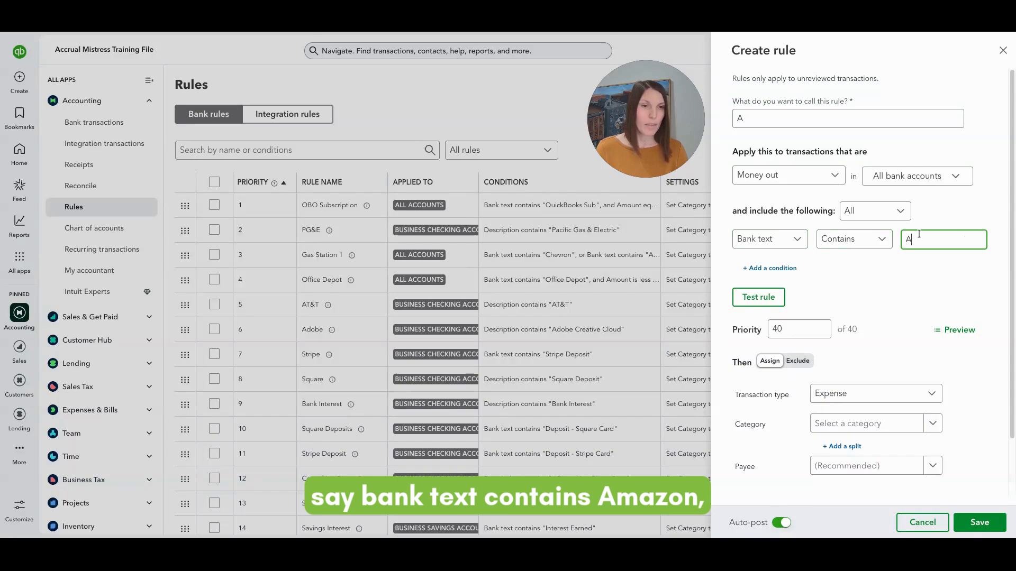
{"action": "type", "text": "mazon"}
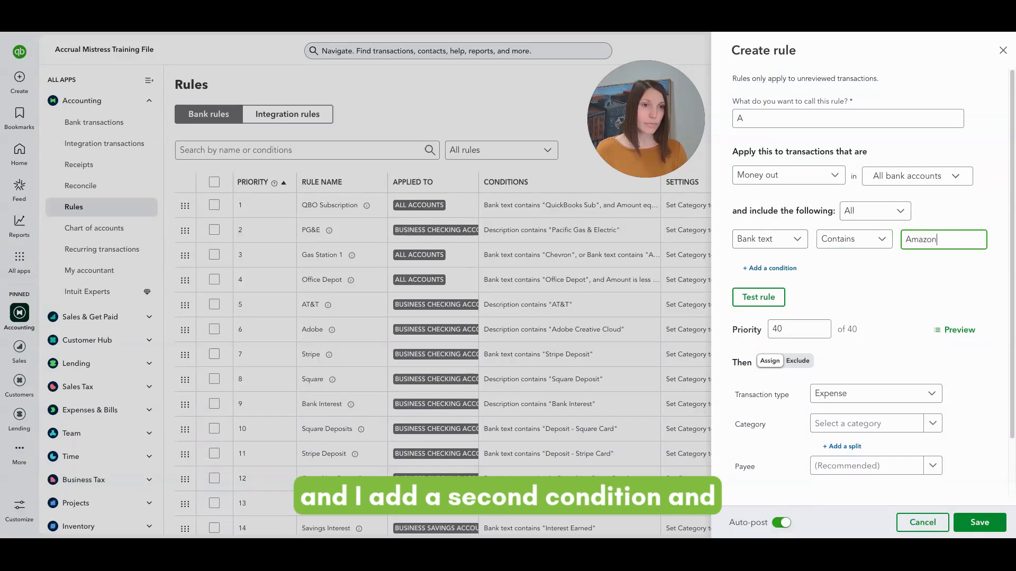
Add a second condition requiring the amount to equal 129
{"action": "left_click", "coordinate": [768, 269]}
{"action": "left_click", "coordinate": [760, 276]}
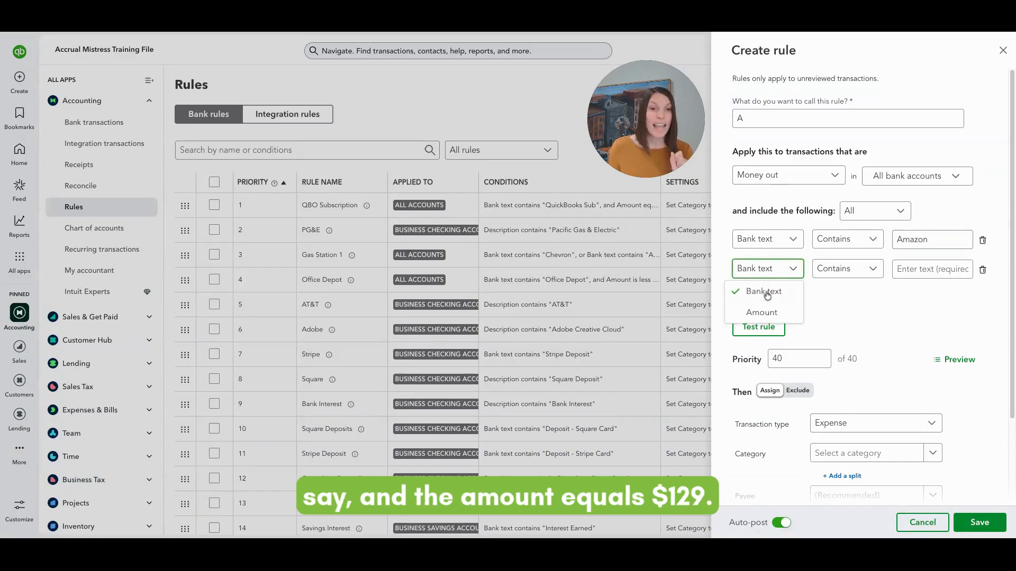
{"action": "left_click", "coordinate": [768, 314]}
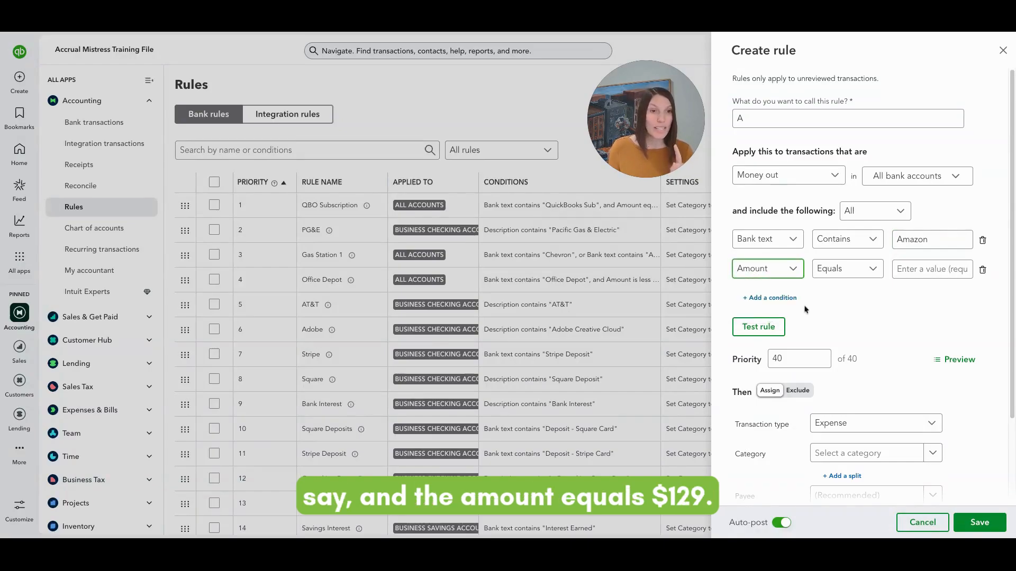
{"action": "left_click", "coordinate": [902, 272]}
{"action": "type", "text": "129."}
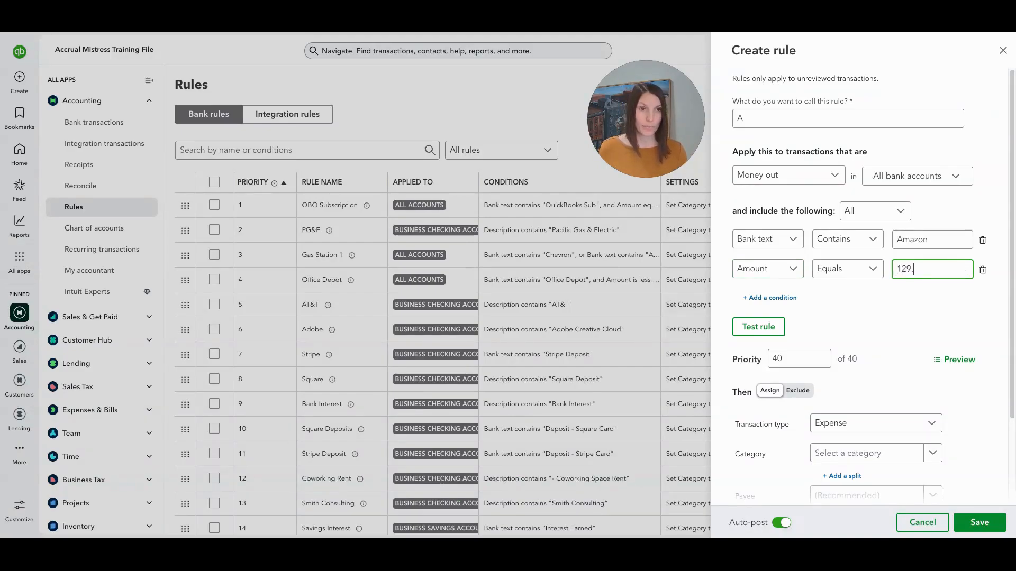
{"action": "left_click", "coordinate": [895, 286]}
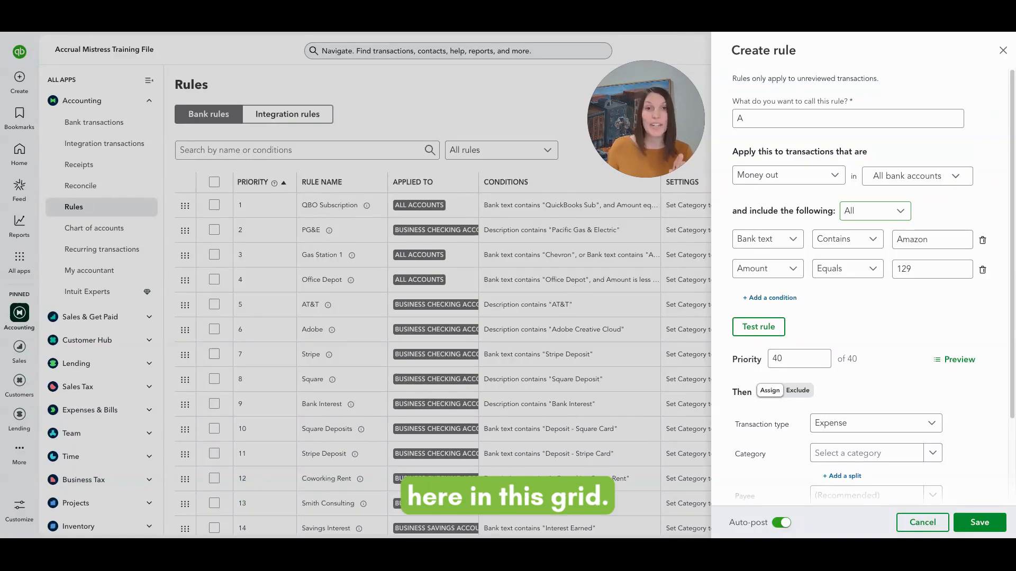
Review the field choices and the text-matching operators available for the Amazon condition
{"action": "left_click", "coordinate": [790, 244]}
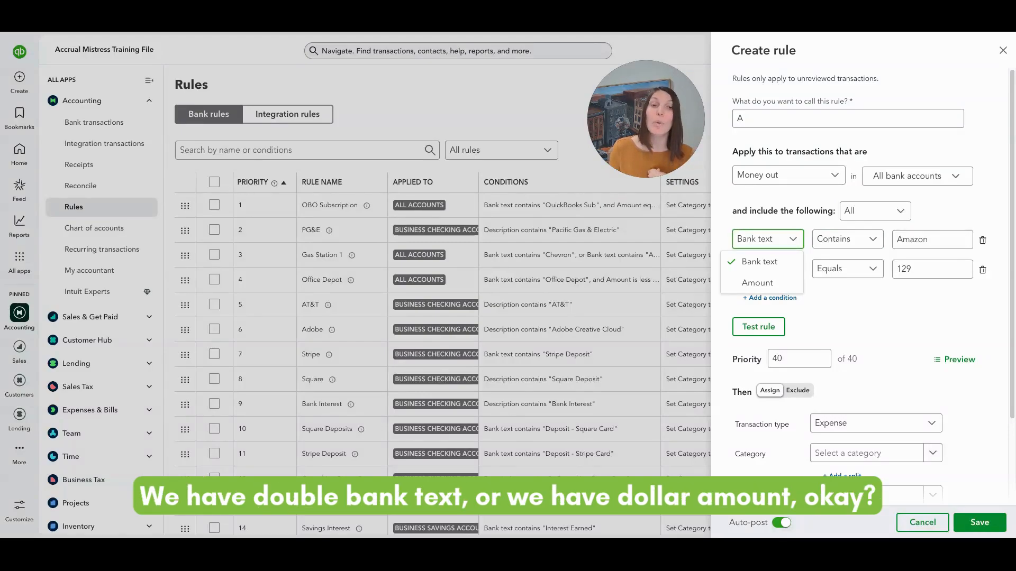
{"action": "left_click", "coordinate": [791, 244]}
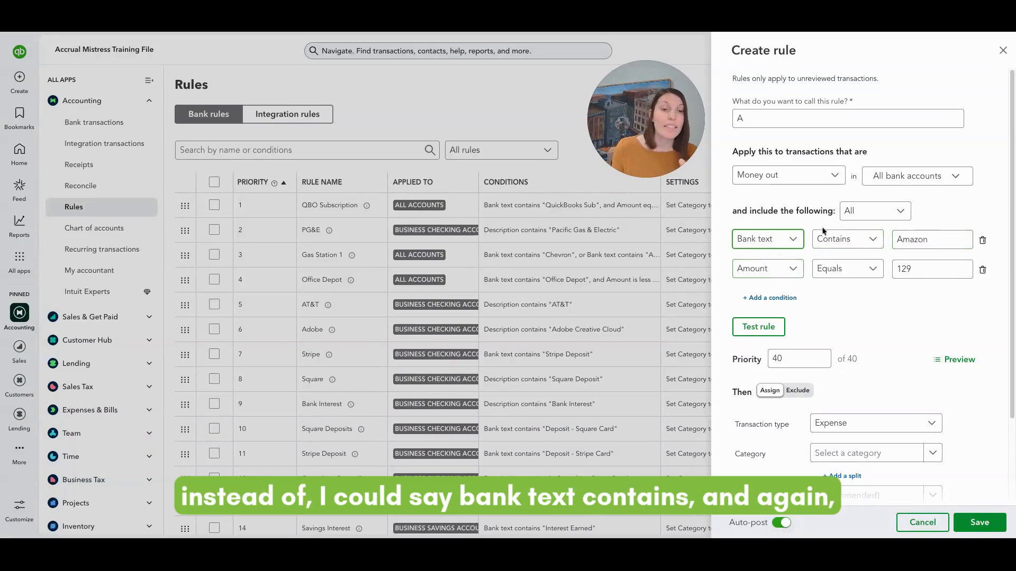
{"action": "left_click", "coordinate": [864, 239]}
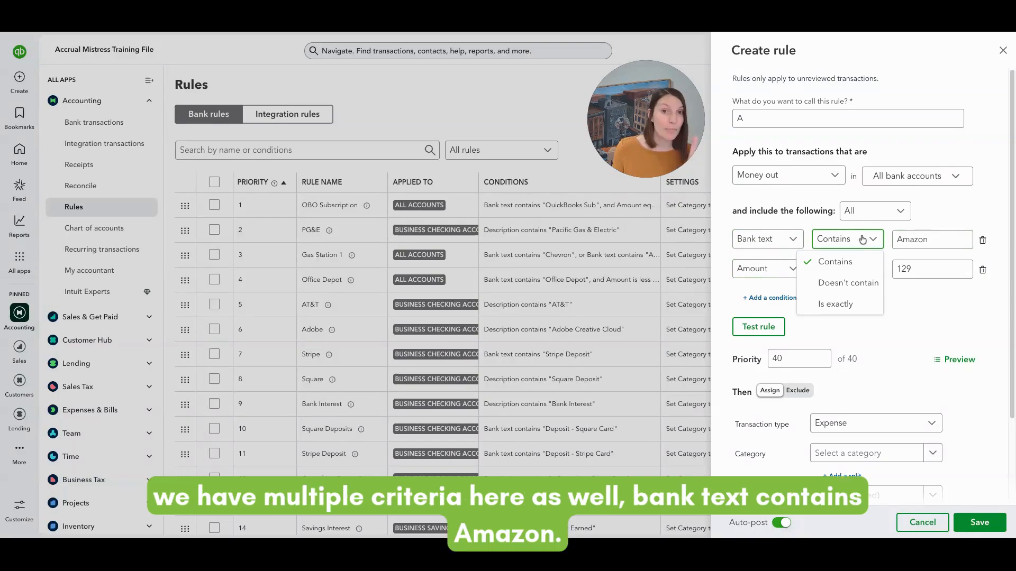
{"action": "left_click", "coordinate": [863, 239]}
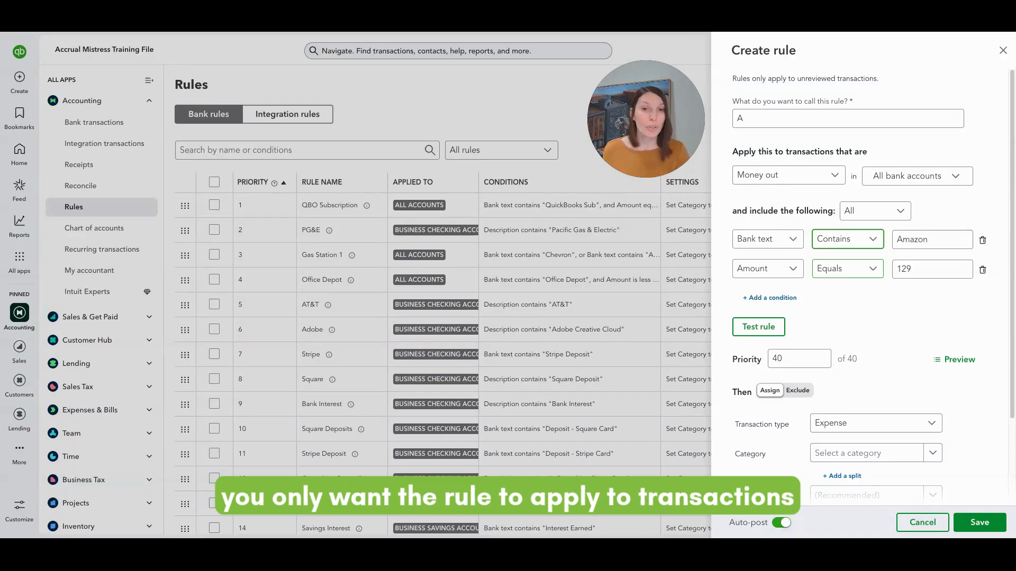
Change the second condition to require an amount less than 100
{"action": "left_click", "coordinate": [847, 268]}
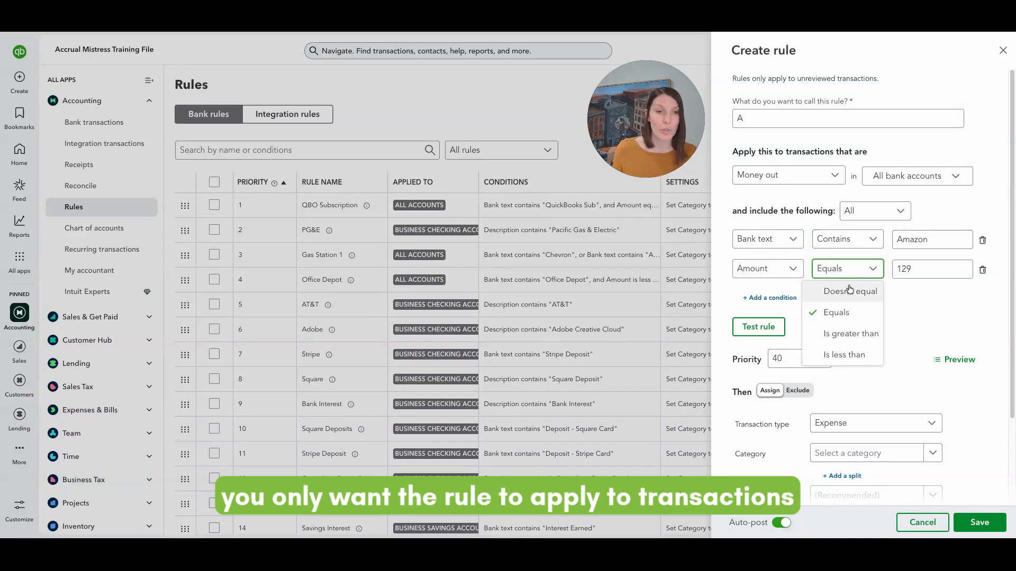
{"action": "left_click", "coordinate": [855, 355]}
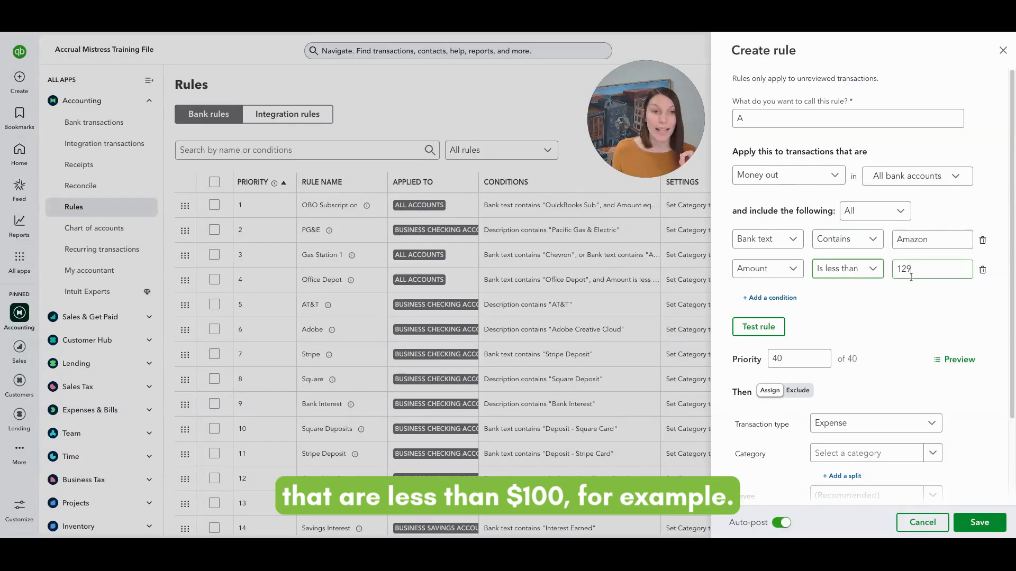
{"action": "double_click", "coordinate": [908, 270]}
{"action": "type", "text": "100"}
{"action": "left_click", "coordinate": [906, 297]}
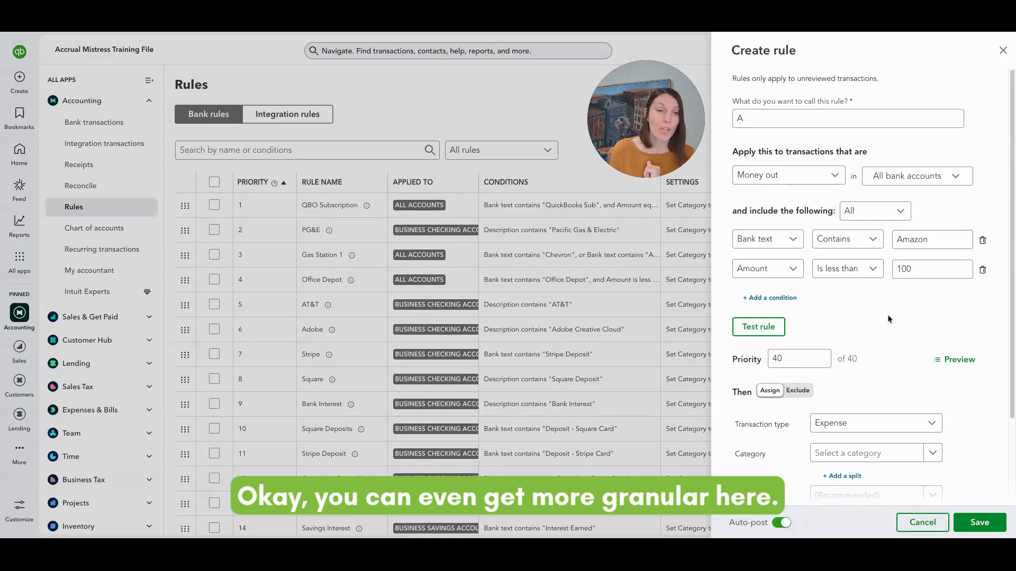
Add a third condition requiring the amount to be greater than 50
{"action": "left_click", "coordinate": [772, 299]}
{"action": "left_click", "coordinate": [786, 298]}
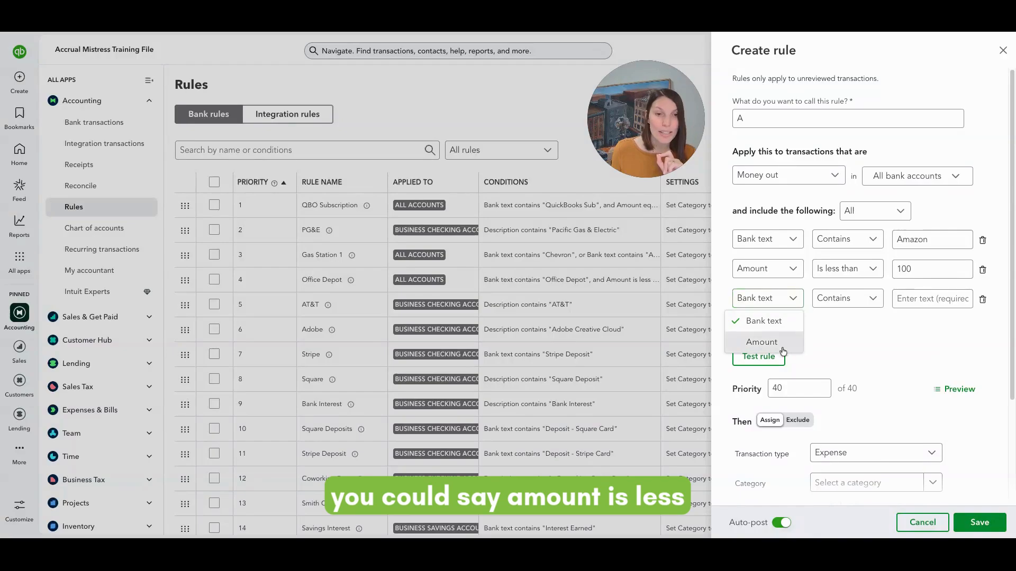
{"action": "left_click", "coordinate": [758, 340]}
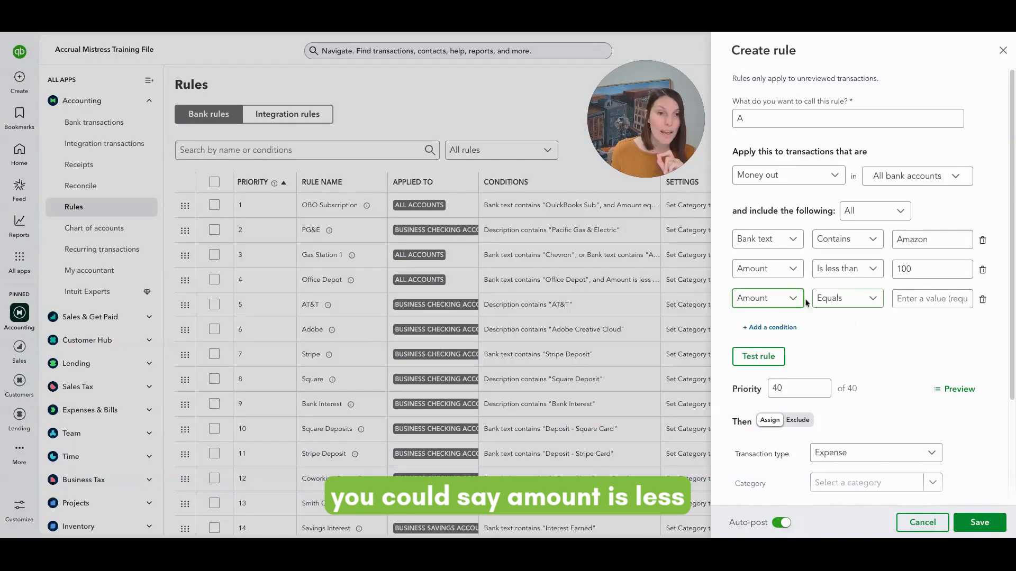
{"action": "left_click", "coordinate": [869, 299]}
{"action": "left_click", "coordinate": [852, 363]}
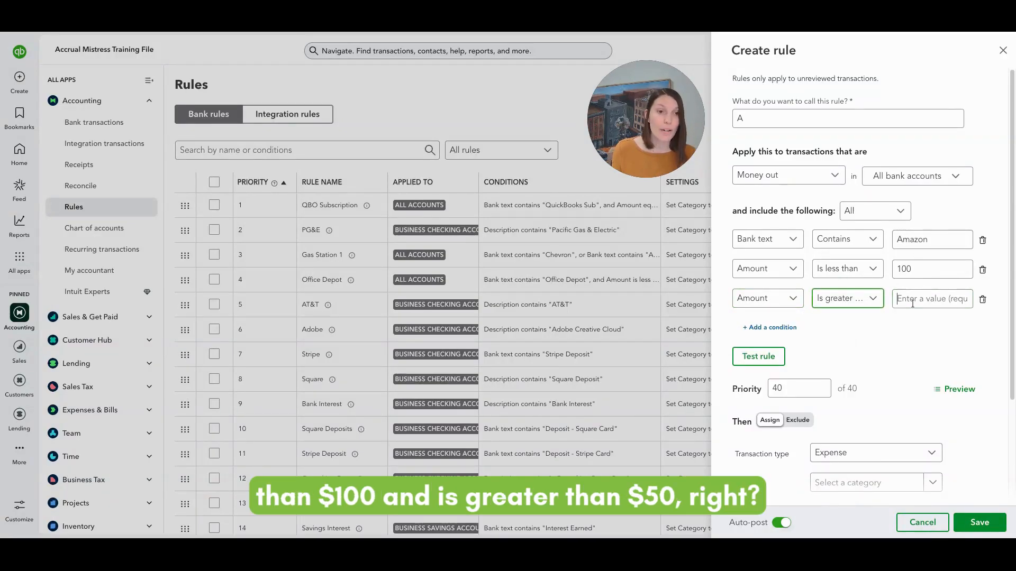
{"action": "left_click", "coordinate": [912, 298]}
{"action": "type", "text": "50"}
{"action": "left_click", "coordinate": [924, 345]}
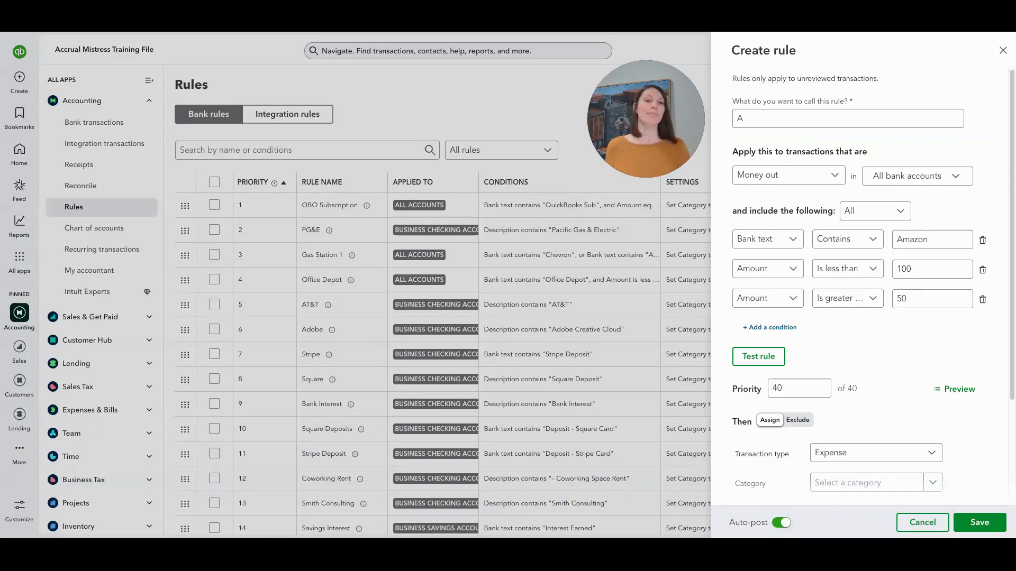
Delete both amount conditions from the rule, keeping only the Amazon bank text condition
{"action": "left_click", "coordinate": [983, 299]}
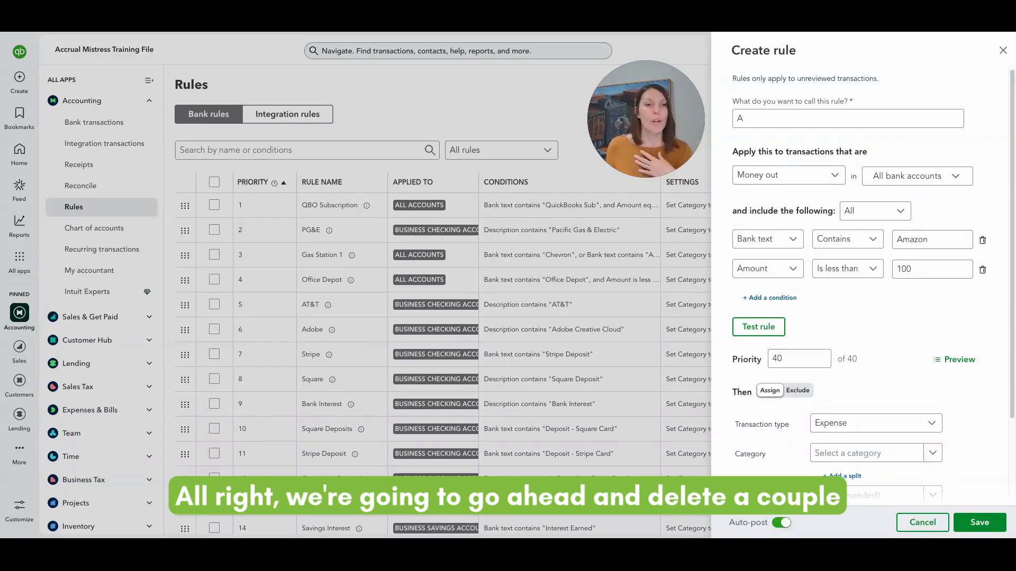
{"action": "left_click", "coordinate": [982, 271]}
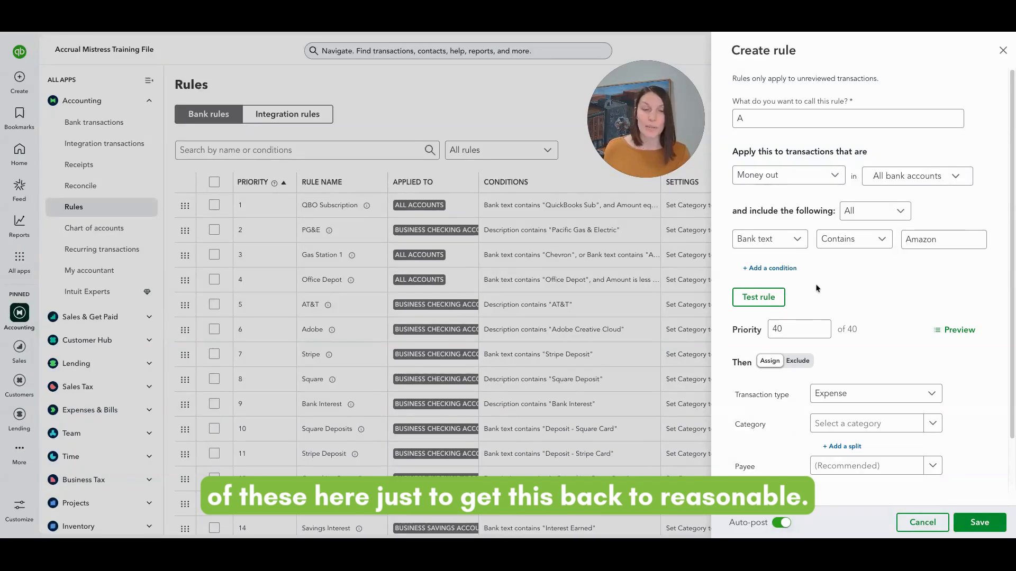
Add four more bank text conditions to the rule and make it match any of the conditions
{"action": "scroll", "coordinate": [816, 288], "scroll_direction": "down", "scroll_amount": 1}
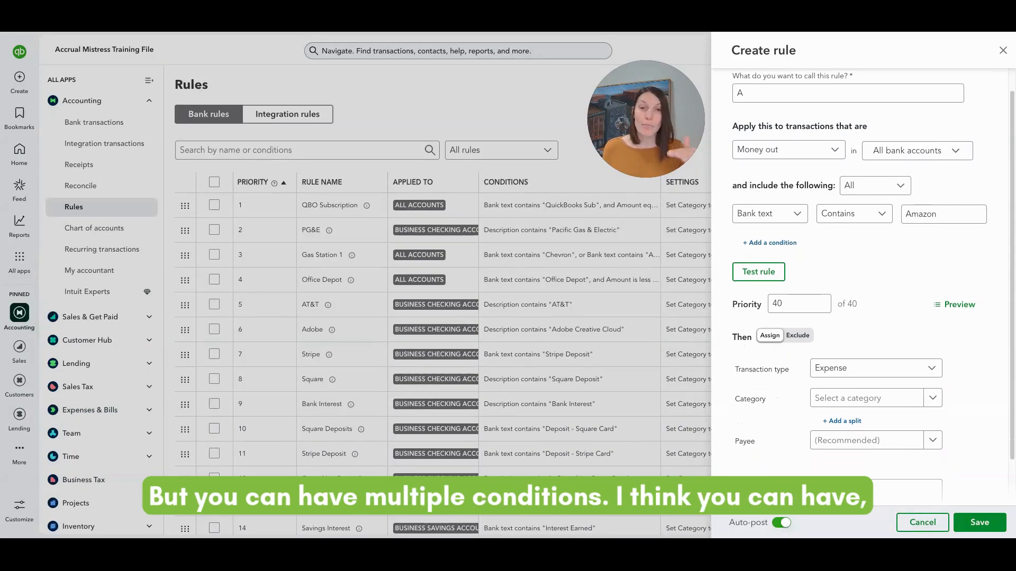
{"action": "left_click", "coordinate": [777, 244]}
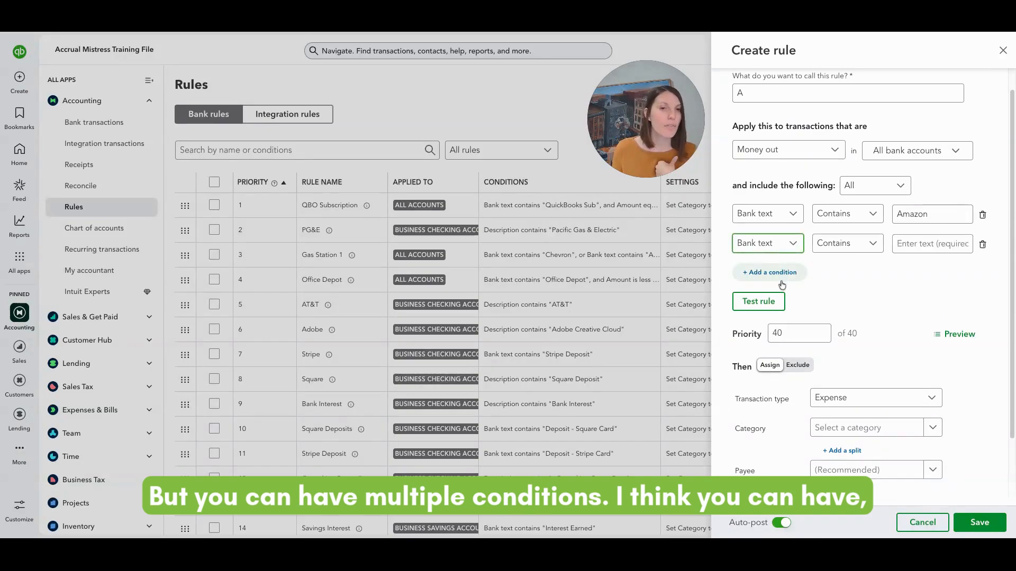
{"action": "left_click", "coordinate": [777, 273]}
{"action": "left_click", "coordinate": [777, 302]}
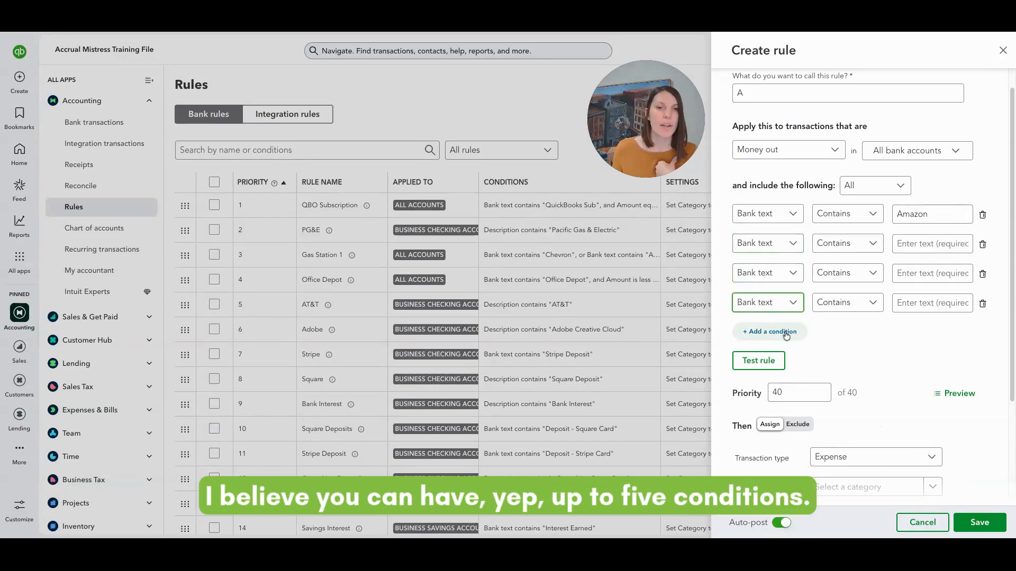
{"action": "left_click", "coordinate": [776, 332]}
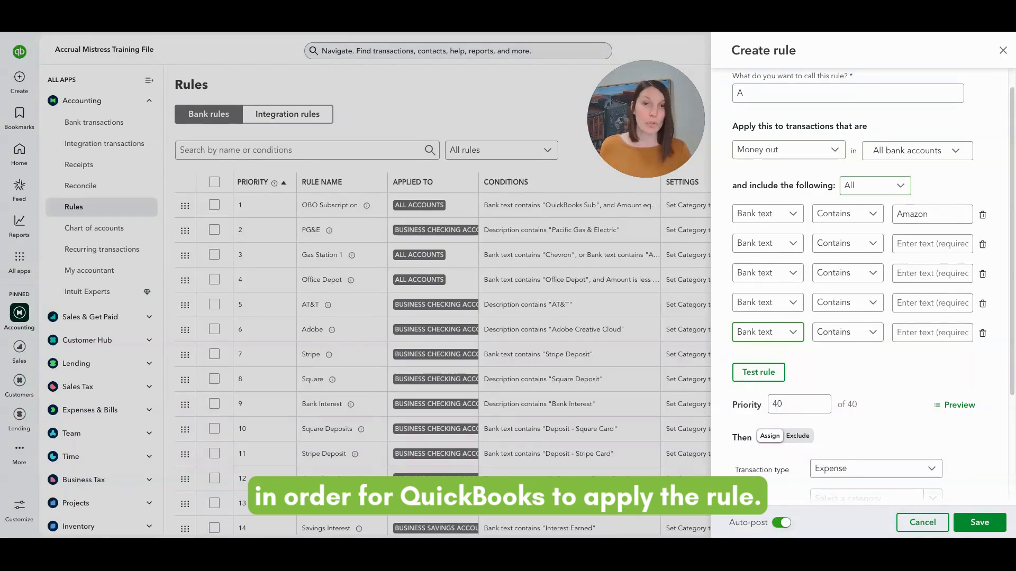
{"action": "left_click", "coordinate": [897, 186]}
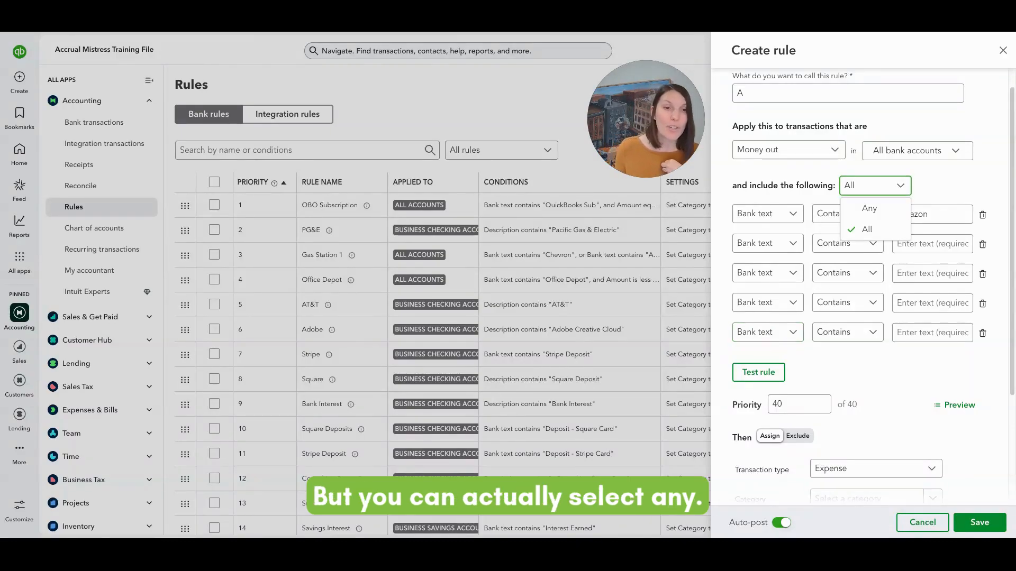
{"action": "left_click", "coordinate": [892, 210]}
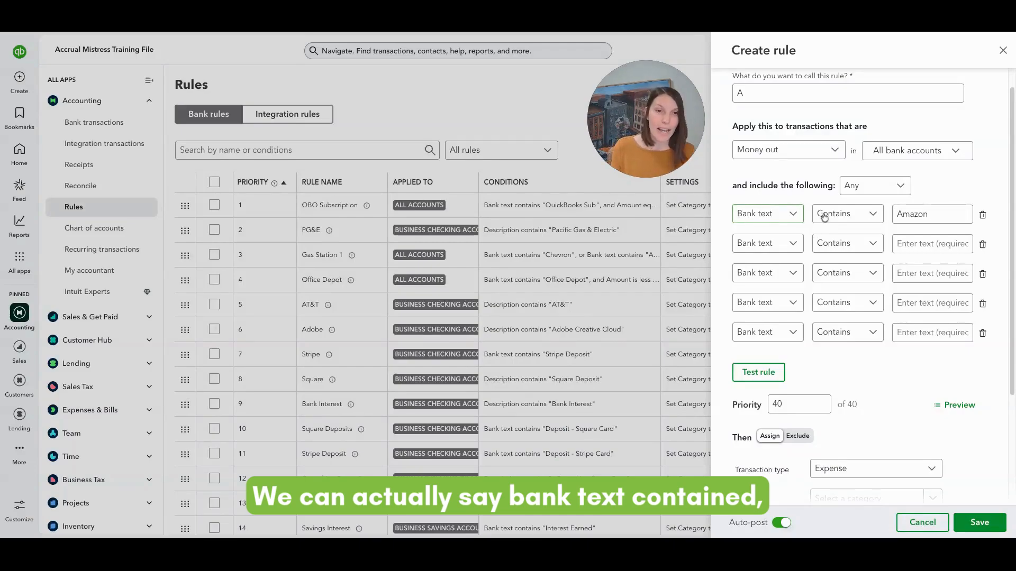
Set the text of the five bank text conditions to Chevron, Shell, Arco, Love's and 76, in that order
{"action": "left_click", "coordinate": [960, 216]}
{"action": "left_click_drag", "start_coordinate": [961, 216], "coordinate": [835, 219]}
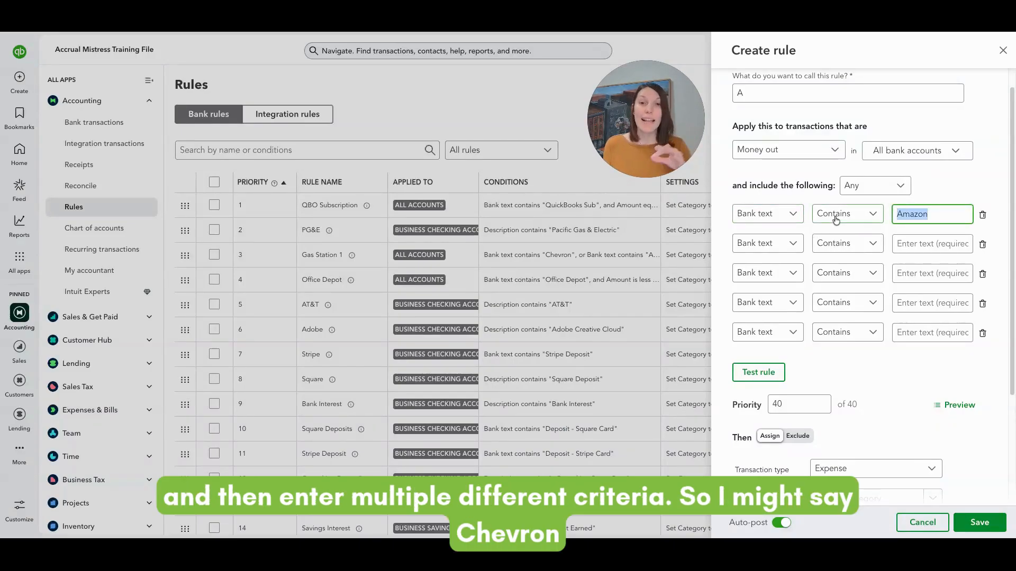
{"action": "type", "text": "C"}
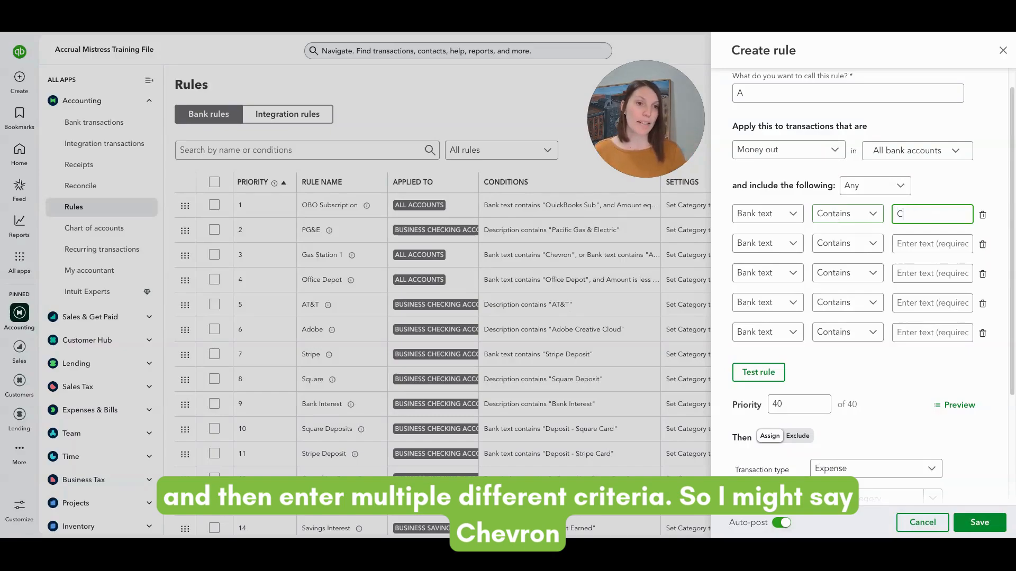
{"action": "type", "text": "hevron"}
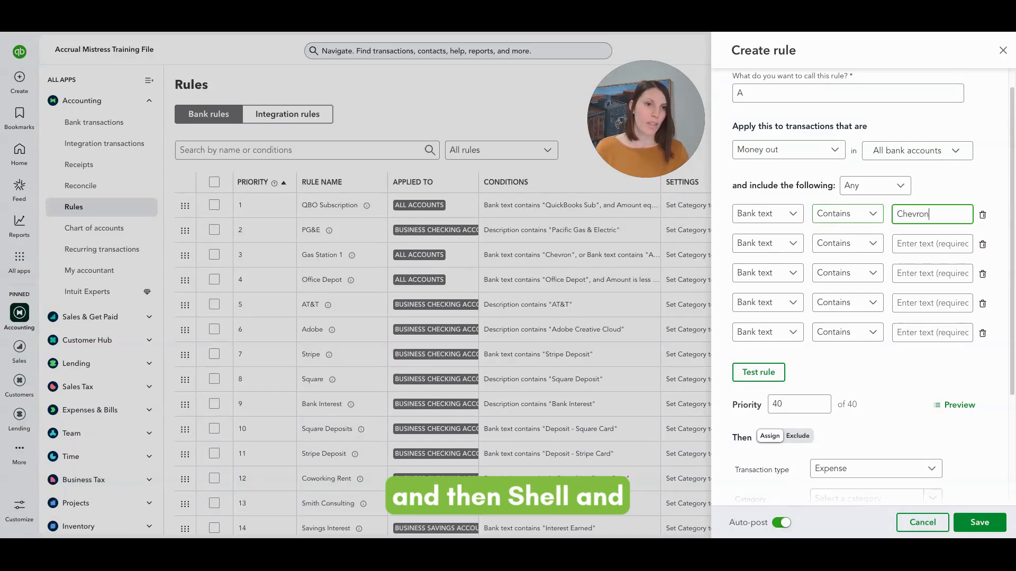
{"action": "left_click", "coordinate": [919, 248]}
{"action": "type", "text": "Shell"}
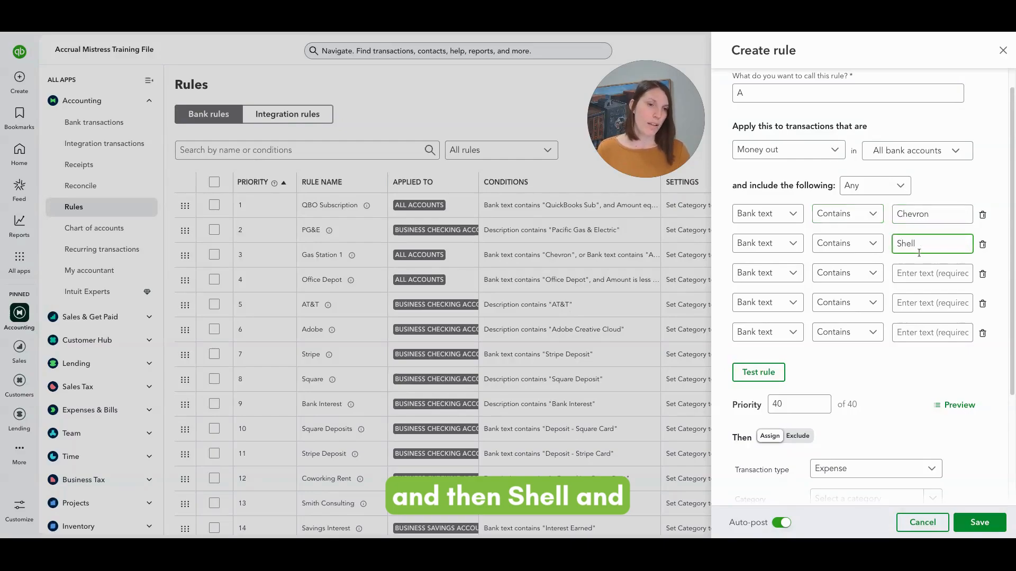
{"action": "left_click", "coordinate": [925, 281]}
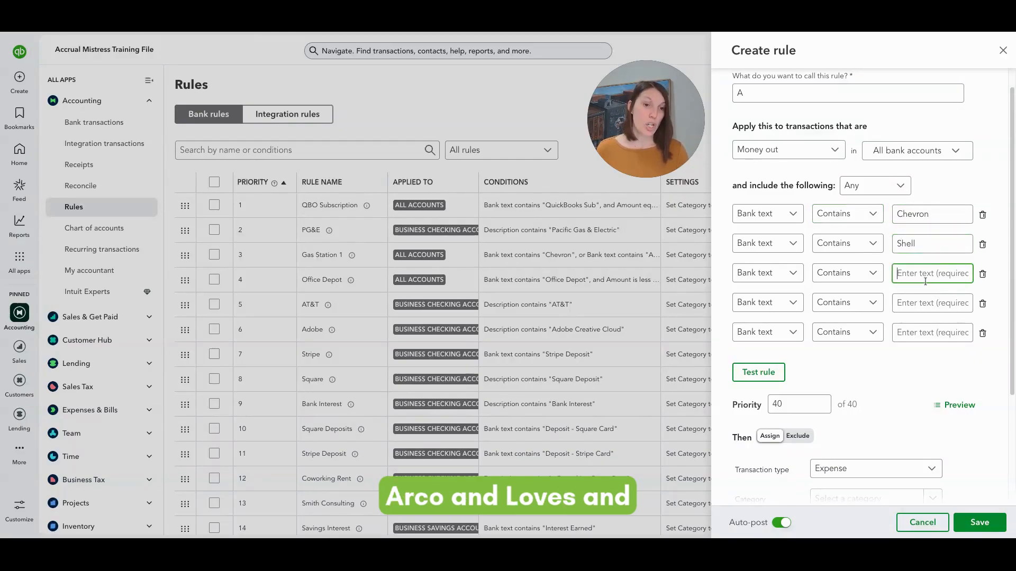
{"action": "type", "text": "Arco"}
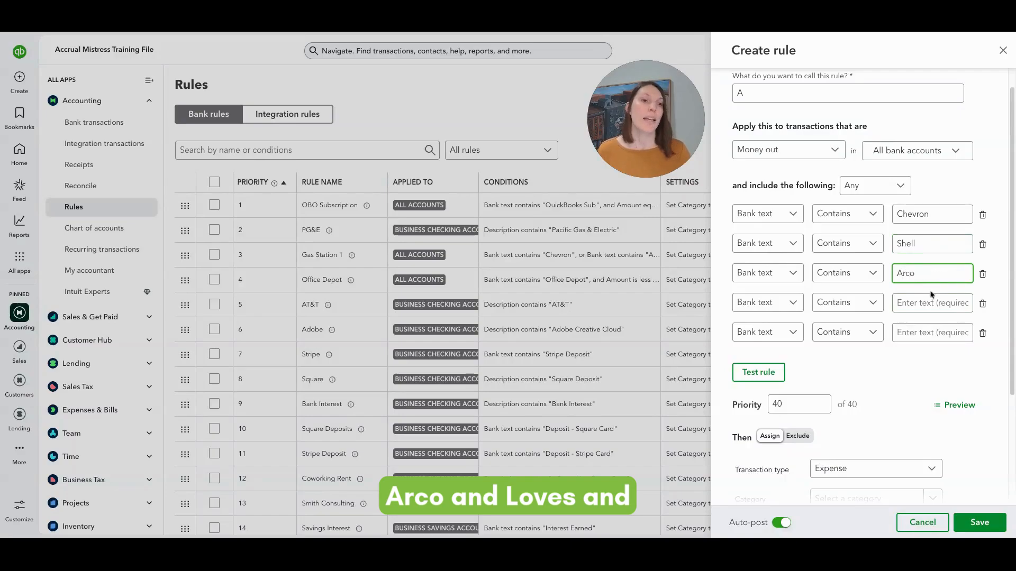
{"action": "left_click", "coordinate": [929, 304]}
{"action": "type", "text": "Love's"}
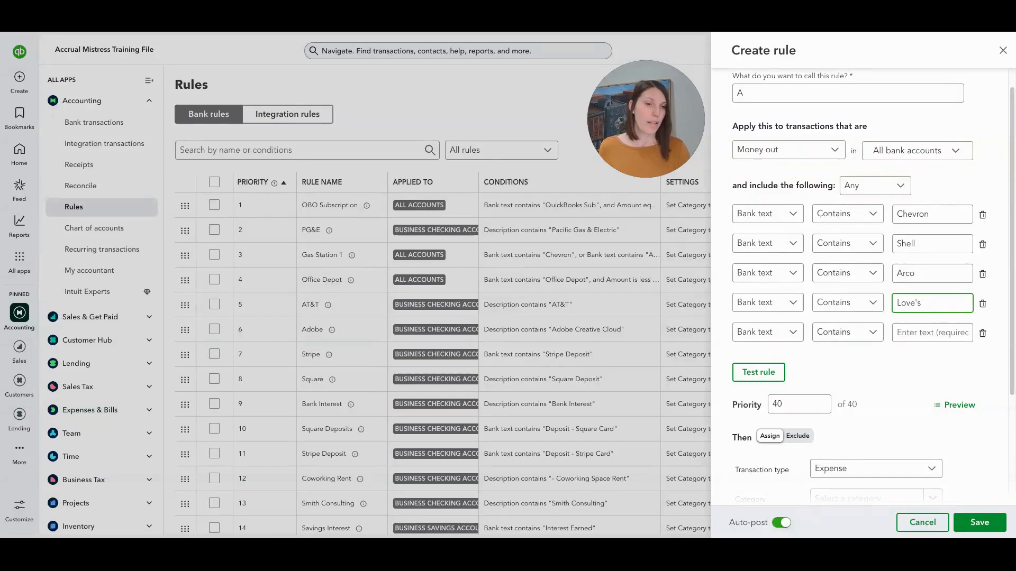
{"action": "left_click", "coordinate": [914, 330]}
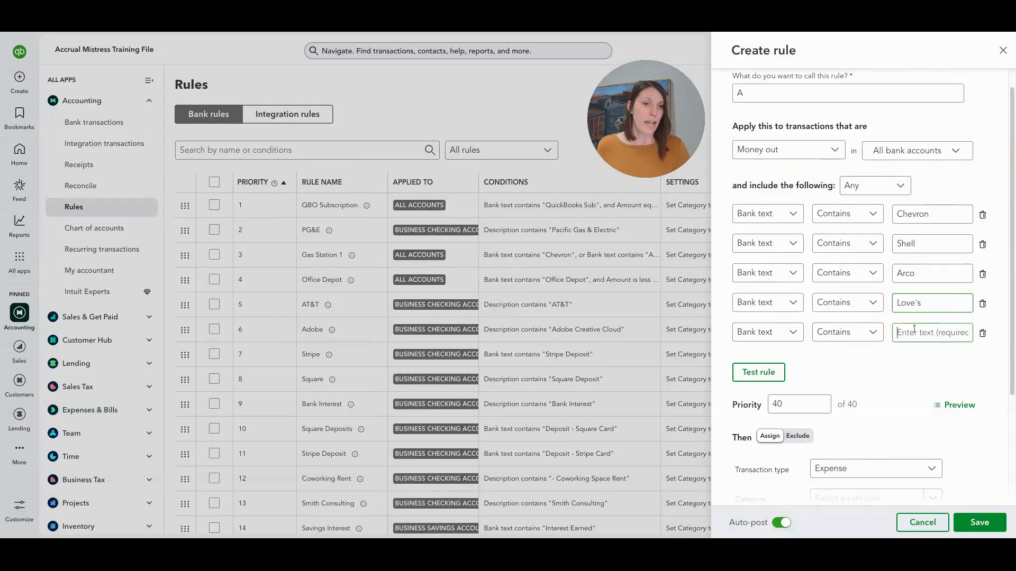
{"action": "type", "text": "76"}
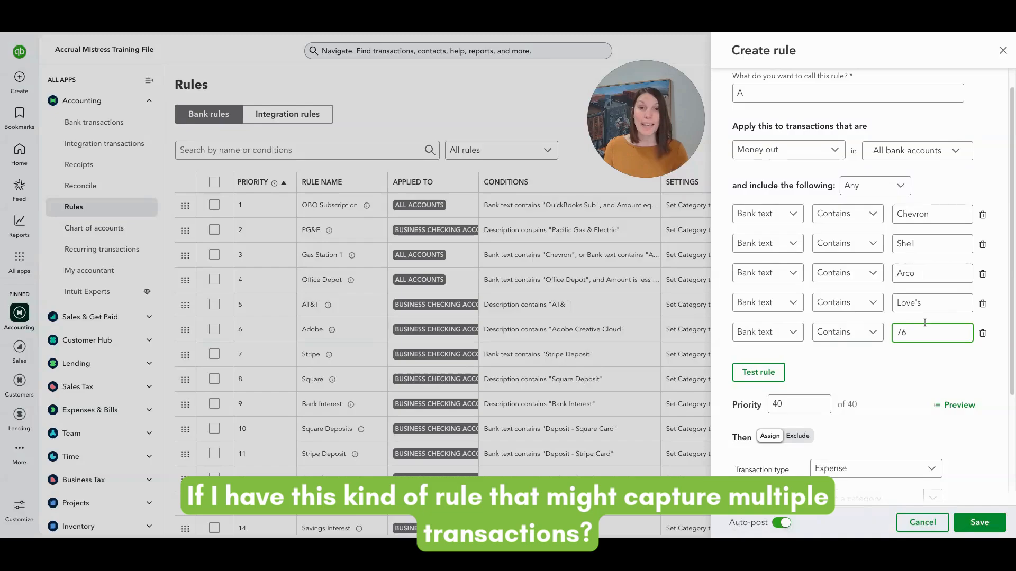
Assign the Fuel category and the existing Gas Stations payee to the rule's expense transactions
{"action": "scroll", "coordinate": [925, 322], "scroll_direction": "down", "scroll_amount": 3}
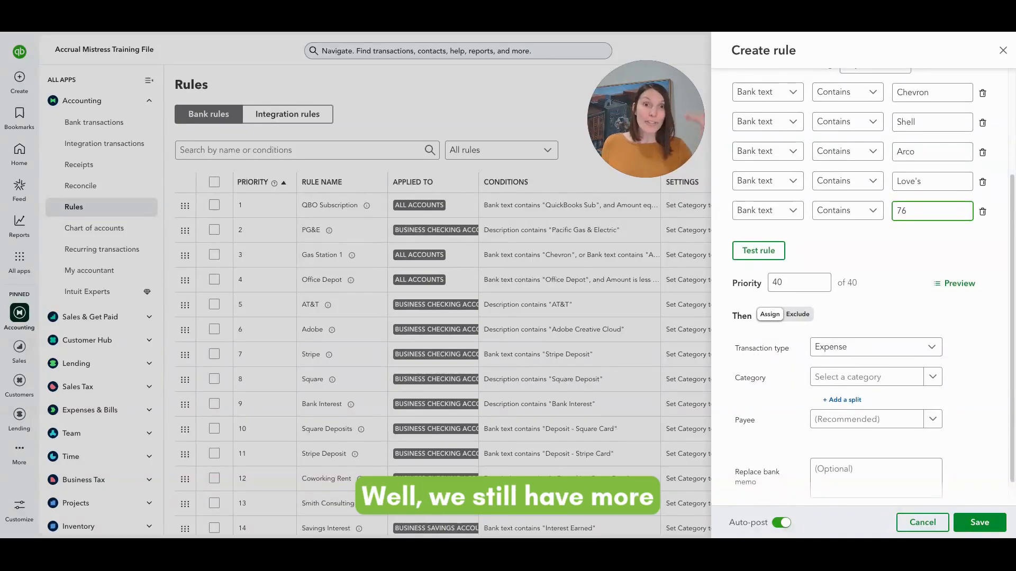
{"action": "scroll", "coordinate": [937, 326], "scroll_direction": "down", "scroll_amount": 1}
{"action": "scroll", "coordinate": [938, 326], "scroll_direction": "down", "scroll_amount": 1}
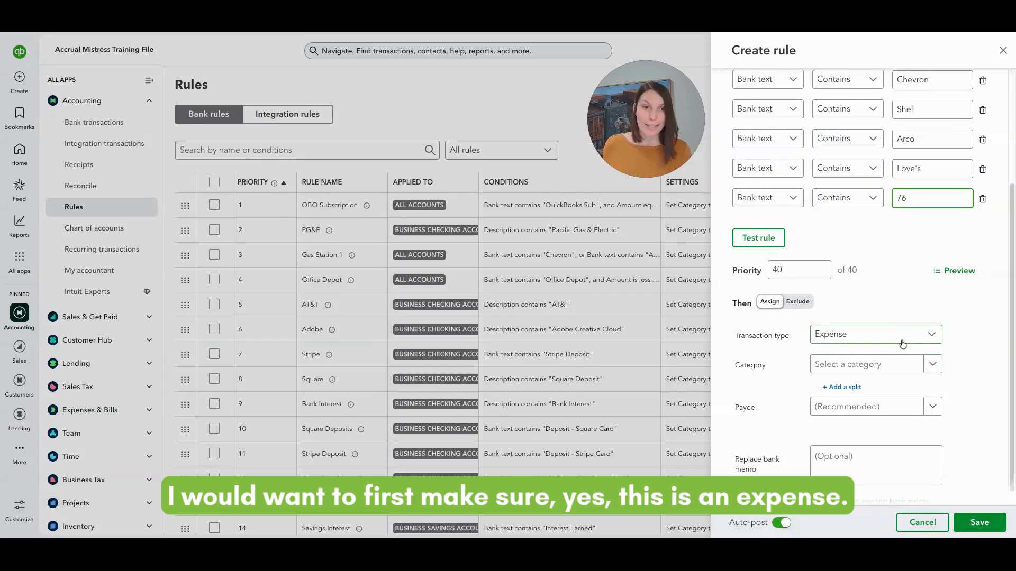
{"action": "left_click", "coordinate": [876, 365]}
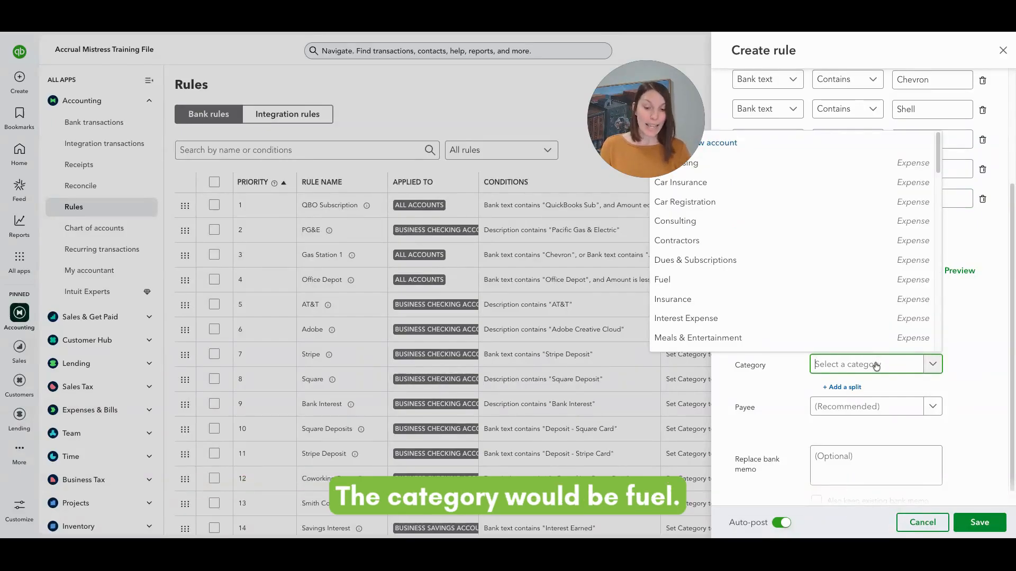
{"action": "left_click", "coordinate": [774, 279]}
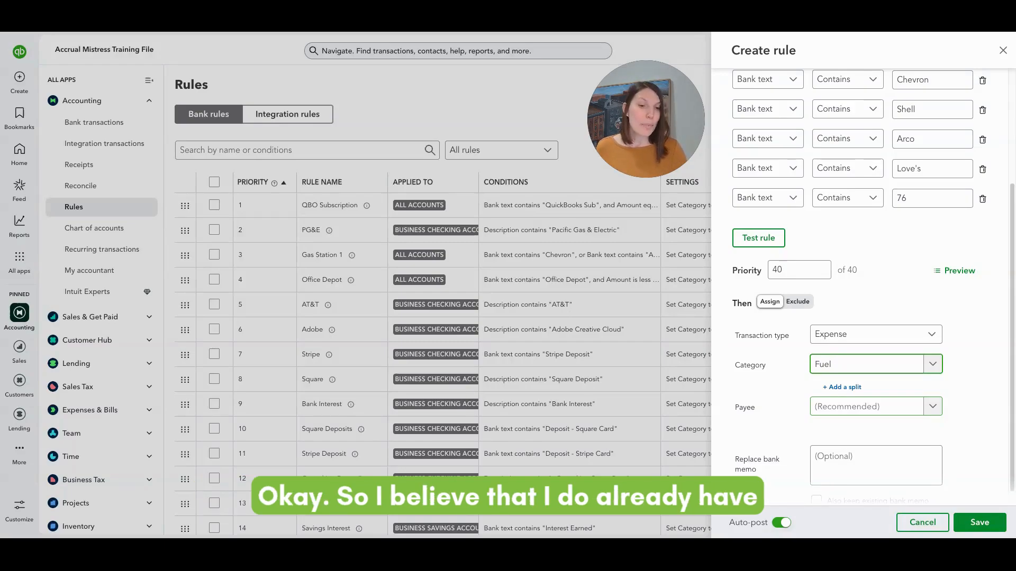
{"action": "left_click", "coordinate": [840, 408]}
{"action": "type", "text": "Gas"}
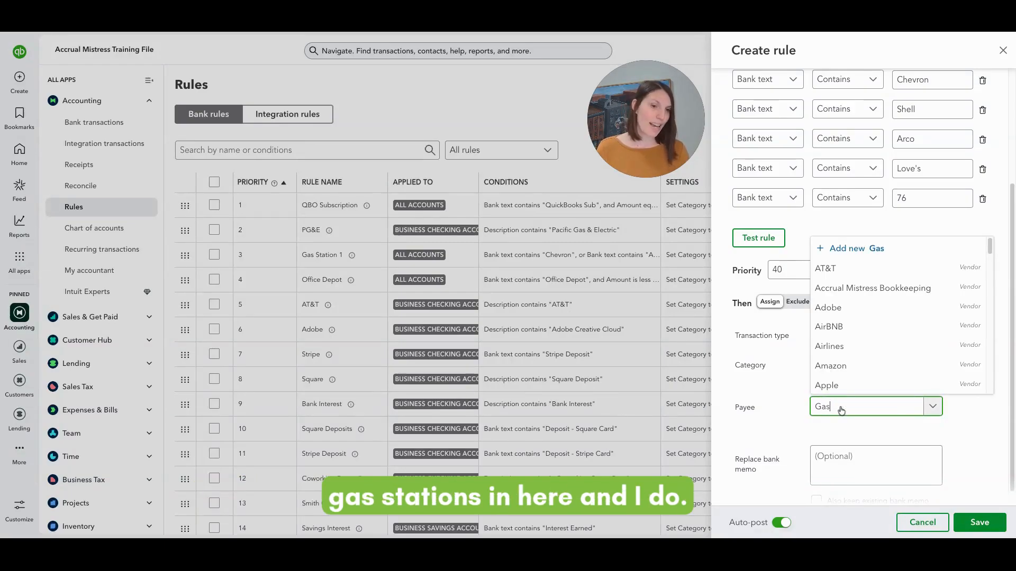
{"action": "left_click", "coordinate": [836, 450]}
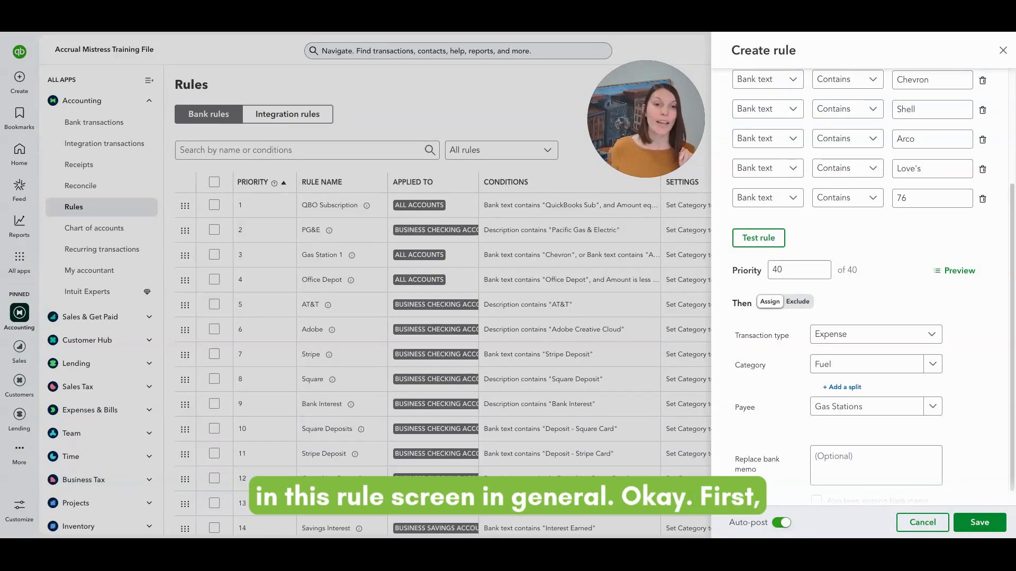
Rename the rule as Gas Station 2
{"action": "scroll", "coordinate": [841, 305], "scroll_direction": "down", "scroll_amount": 1}
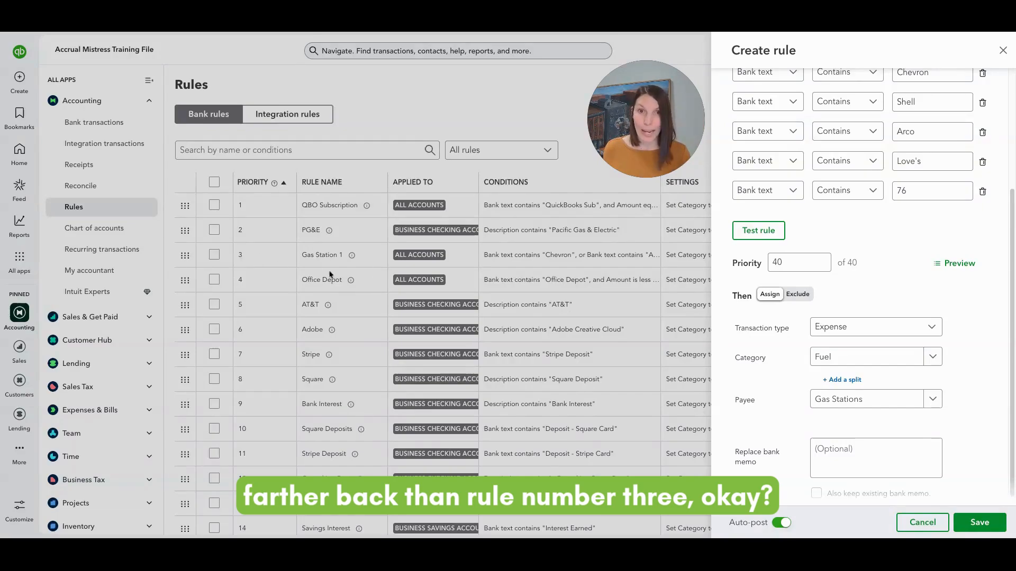
{"action": "scroll", "coordinate": [875, 277], "scroll_direction": "up", "scroll_amount": 3}
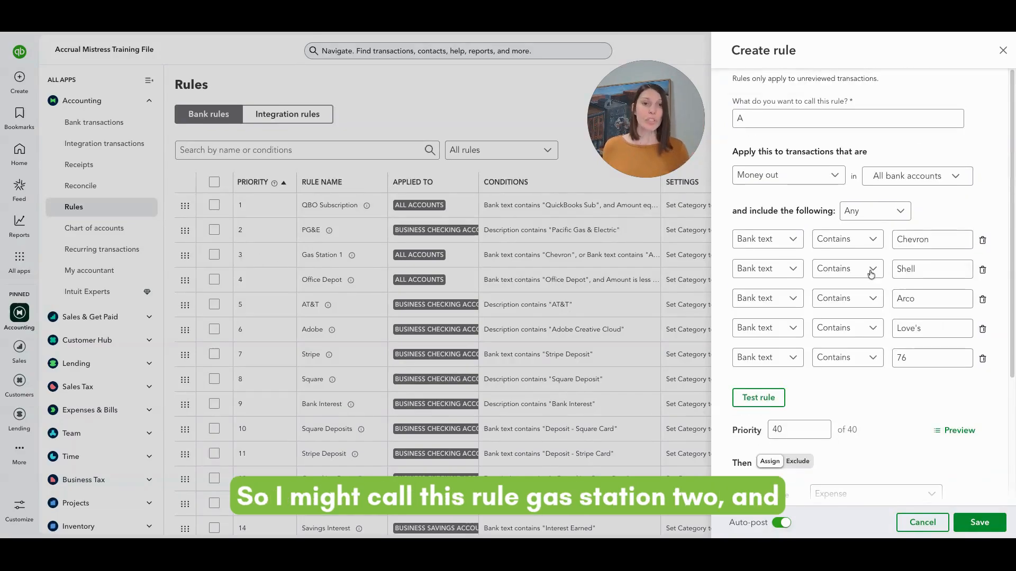
{"action": "left_click", "coordinate": [769, 117]}
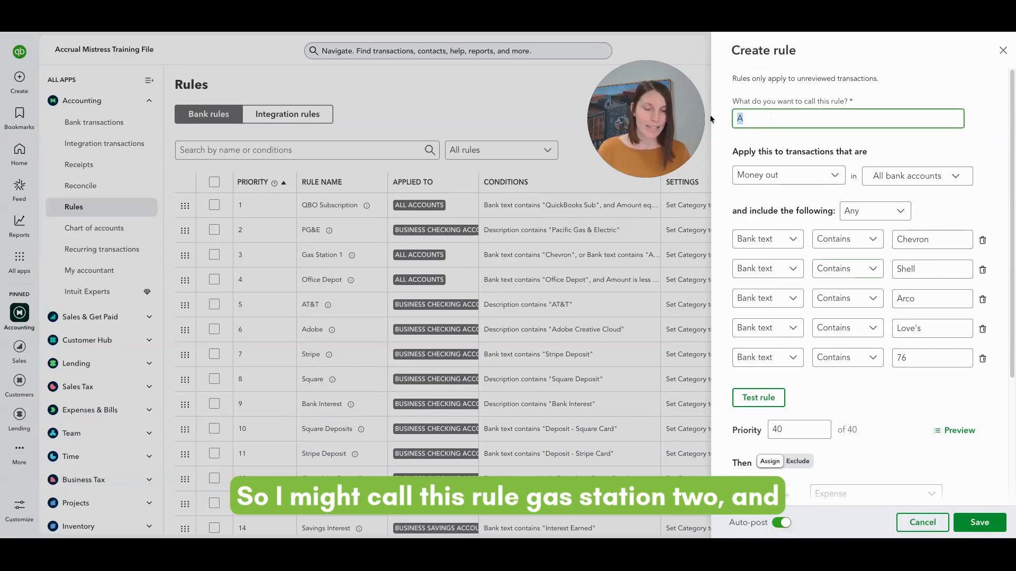
{"action": "key", "text": "BackSpace"}
{"action": "type", "text": "Gas Station 2"}
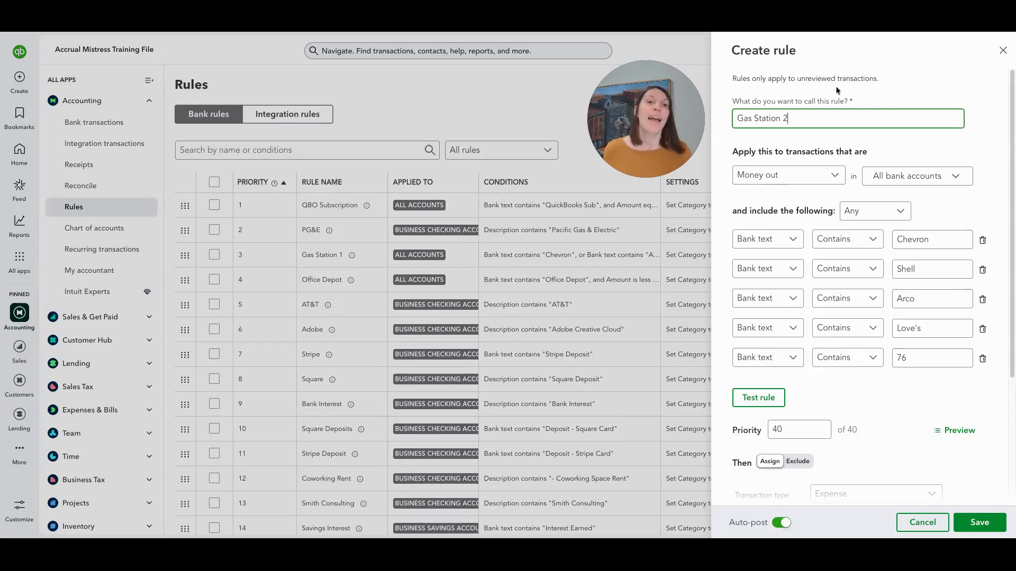
{"action": "left_click", "coordinate": [852, 96]}
Set the rule's priority to 4 so it comes directly after the Gas Station 1 rule
{"action": "scroll", "coordinate": [845, 165], "scroll_direction": "down", "scroll_amount": 3}
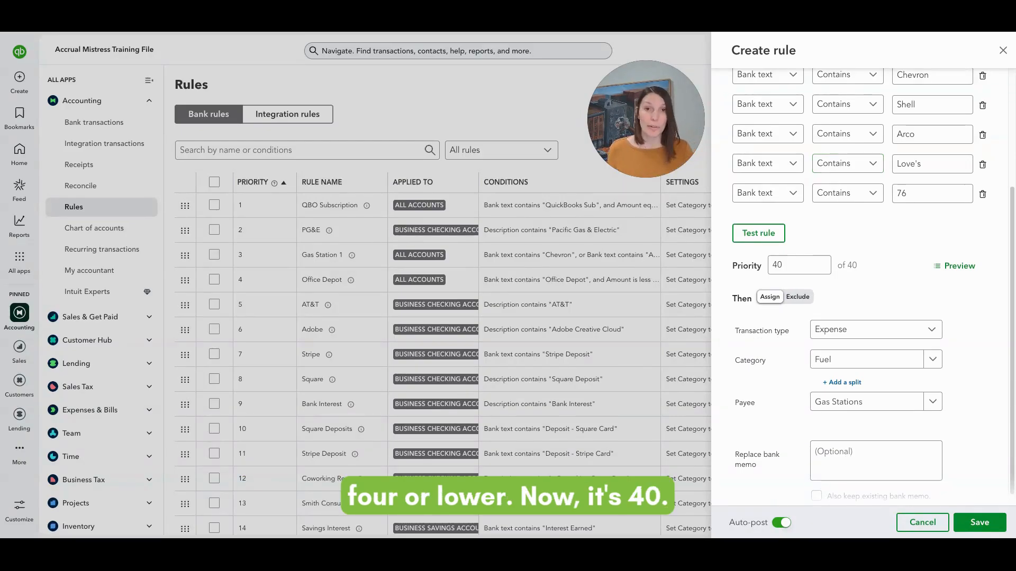
{"action": "left_click", "coordinate": [813, 259]}
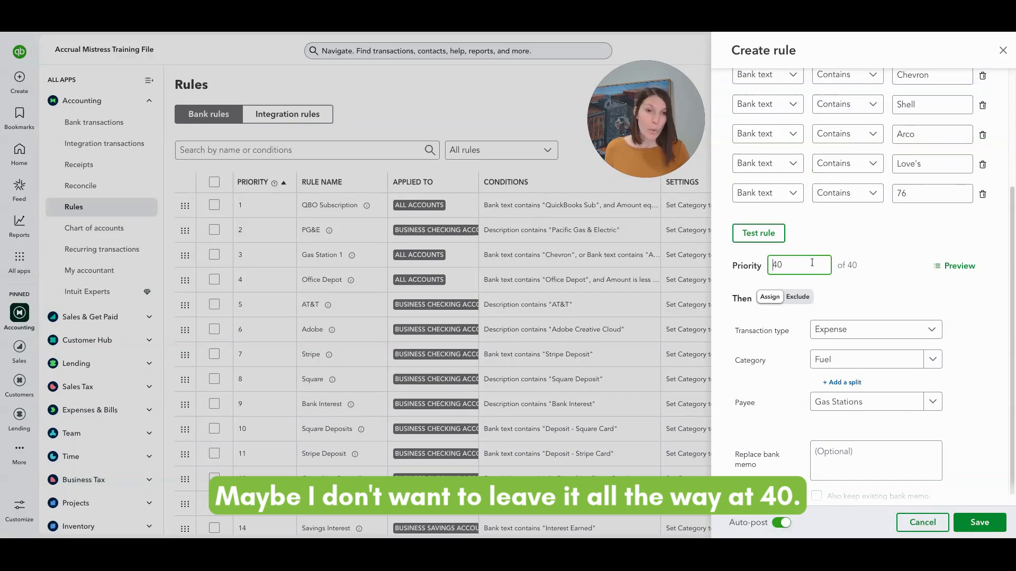
{"action": "double_click", "coordinate": [813, 260]}
{"action": "type", "text": "4"}
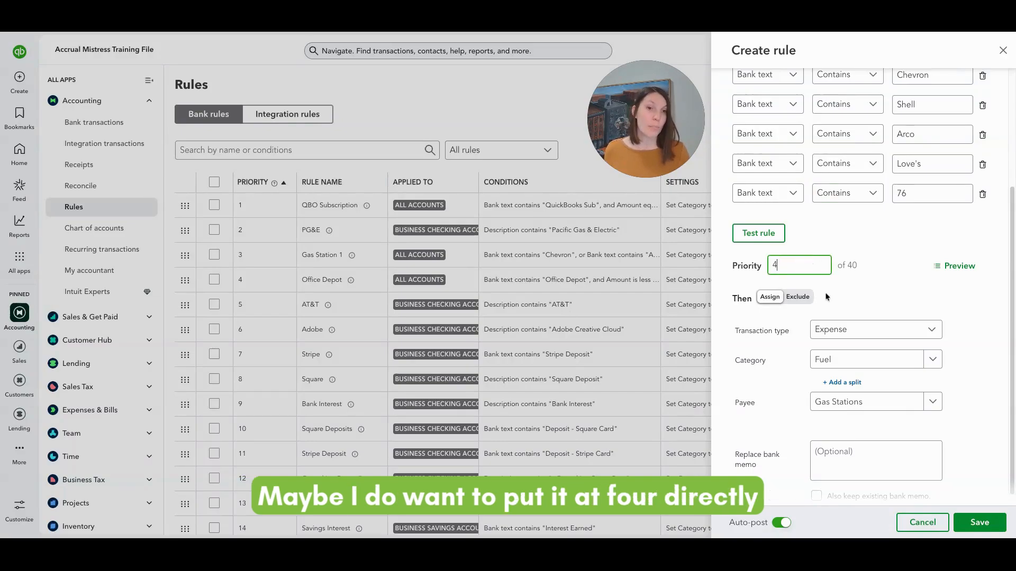
{"action": "left_click", "coordinate": [831, 239]}
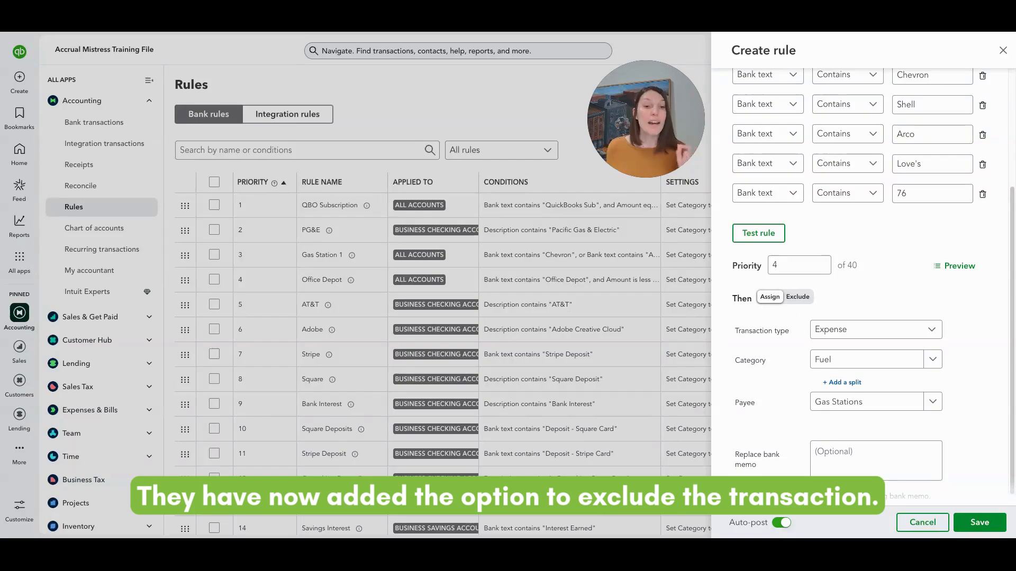
Set the rule's action to Assign instead of Exclude, and enable keeping the existing bank memo
{"action": "scroll", "coordinate": [800, 307], "scroll_direction": "up", "scroll_amount": 3}
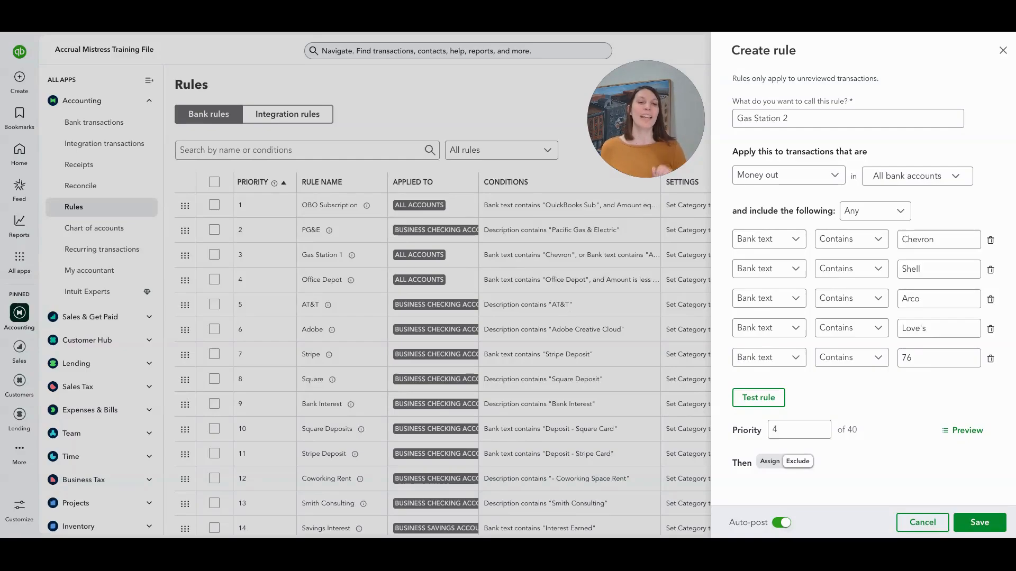
{"action": "left_click", "coordinate": [770, 461]}
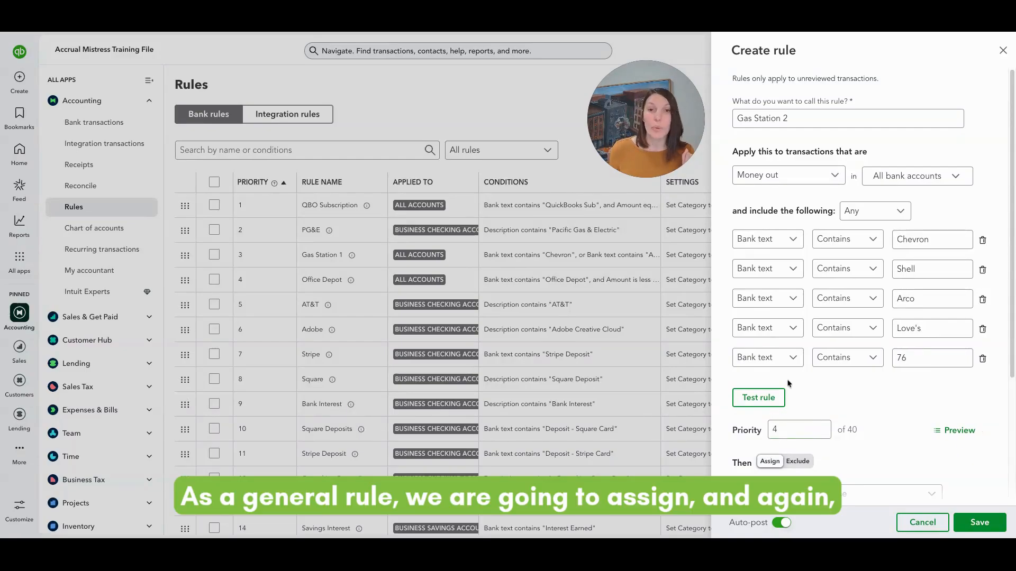
{"action": "scroll", "coordinate": [788, 384], "scroll_direction": "down", "scroll_amount": 3}
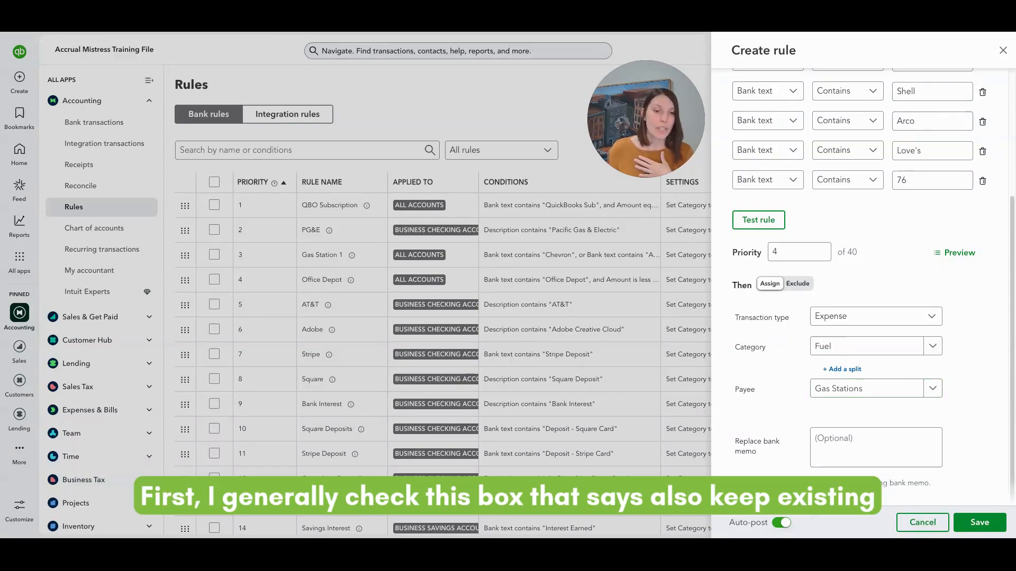
{"action": "left_click", "coordinate": [815, 483]}
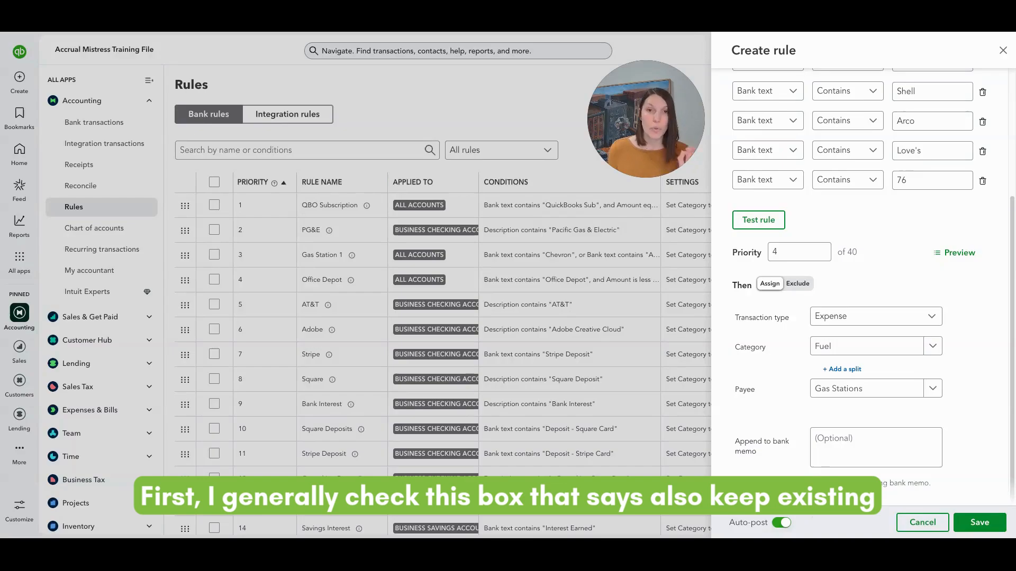